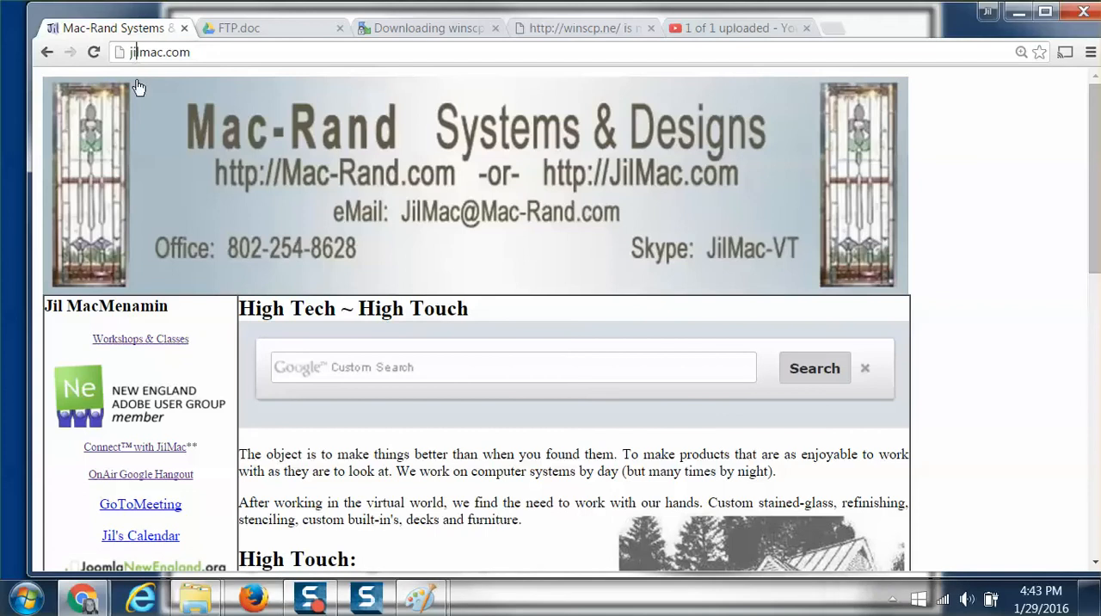
# Open the Workshops & Classes page and go to its Web-Handouts page under Web Dev.
pyautogui.click(139, 346)
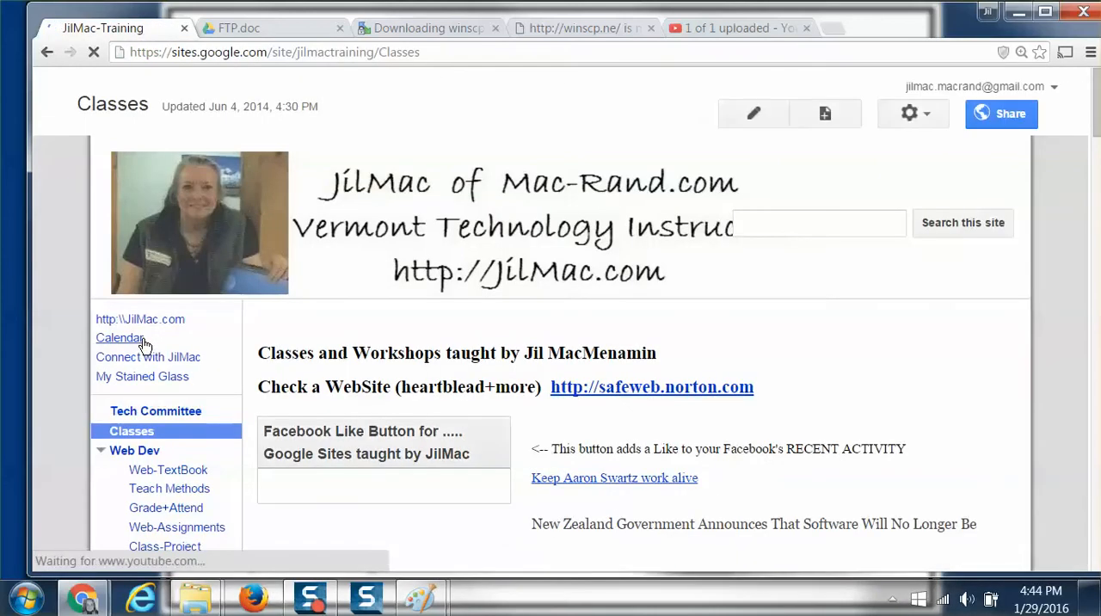
pyautogui.scroll(-3, 148, 344)
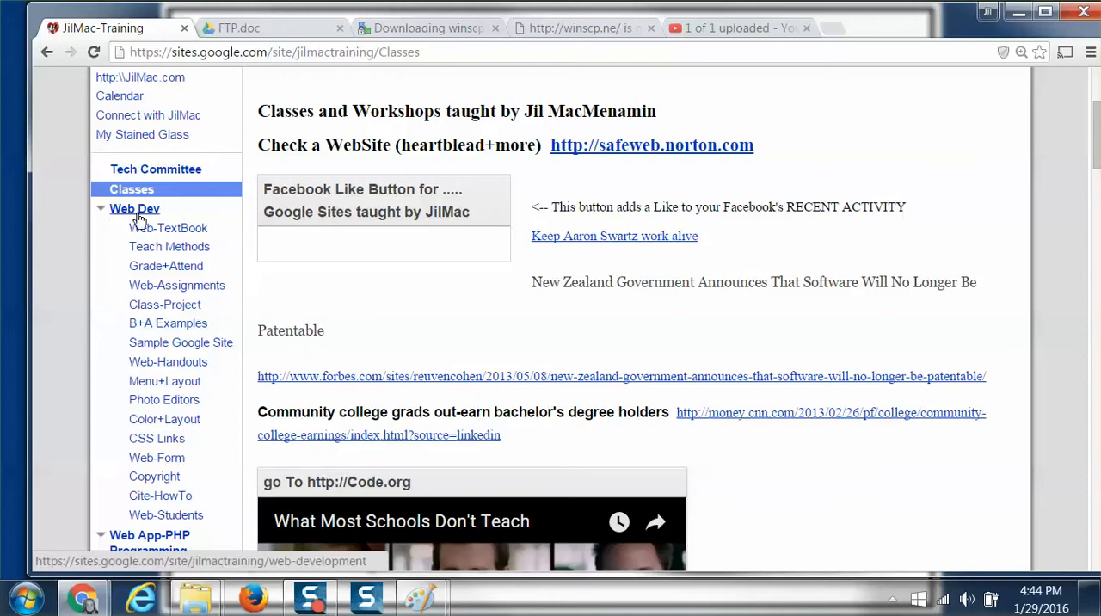
pyautogui.click(176, 365)
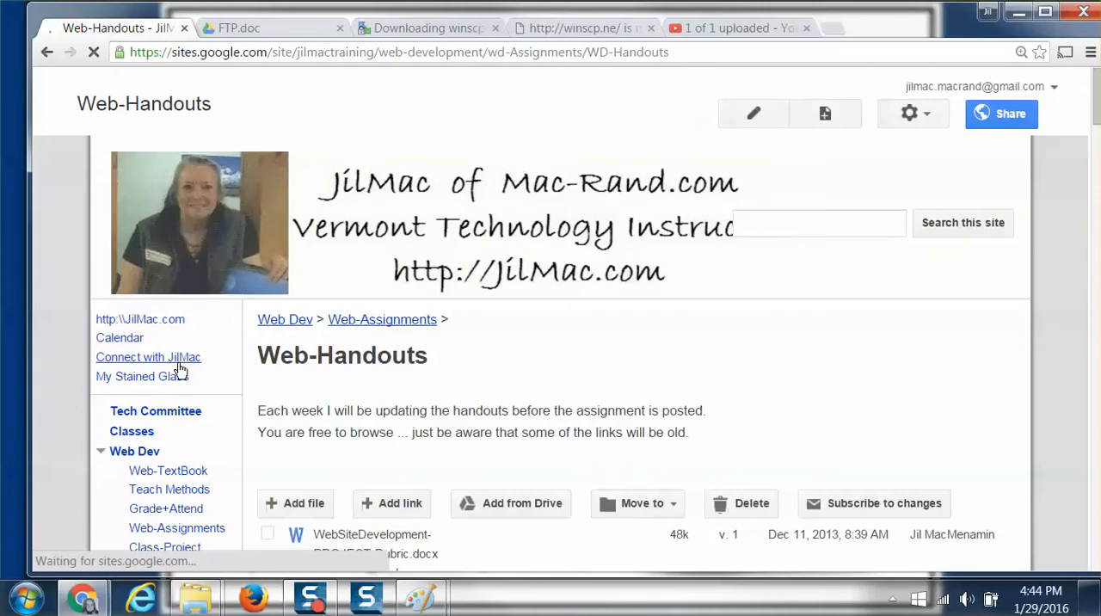
# Find the FTP handouts in the Assign01-14 folder and open FTP.doc for viewing.
pyautogui.scroll(-5, 461, 370)
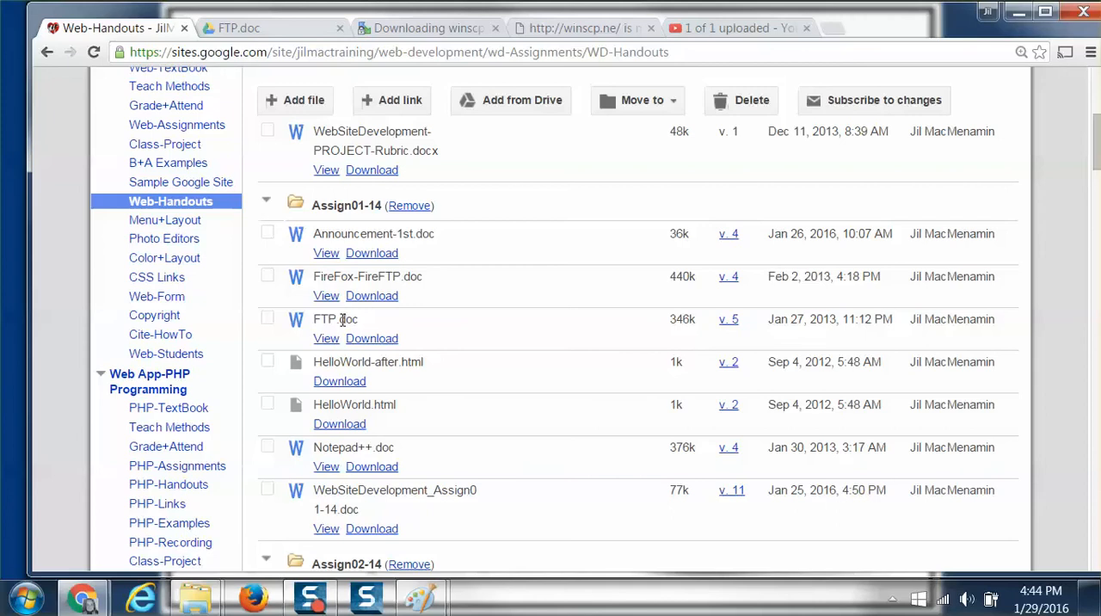
pyautogui.moveTo(315, 277); pyautogui.dragTo(437, 281)
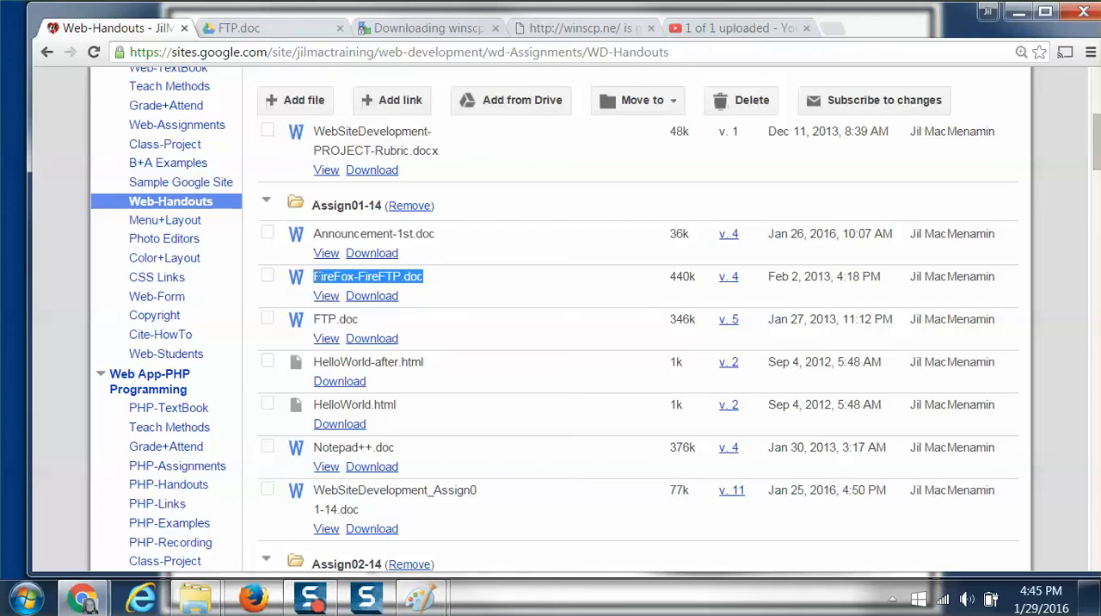
pyautogui.click(325, 339)
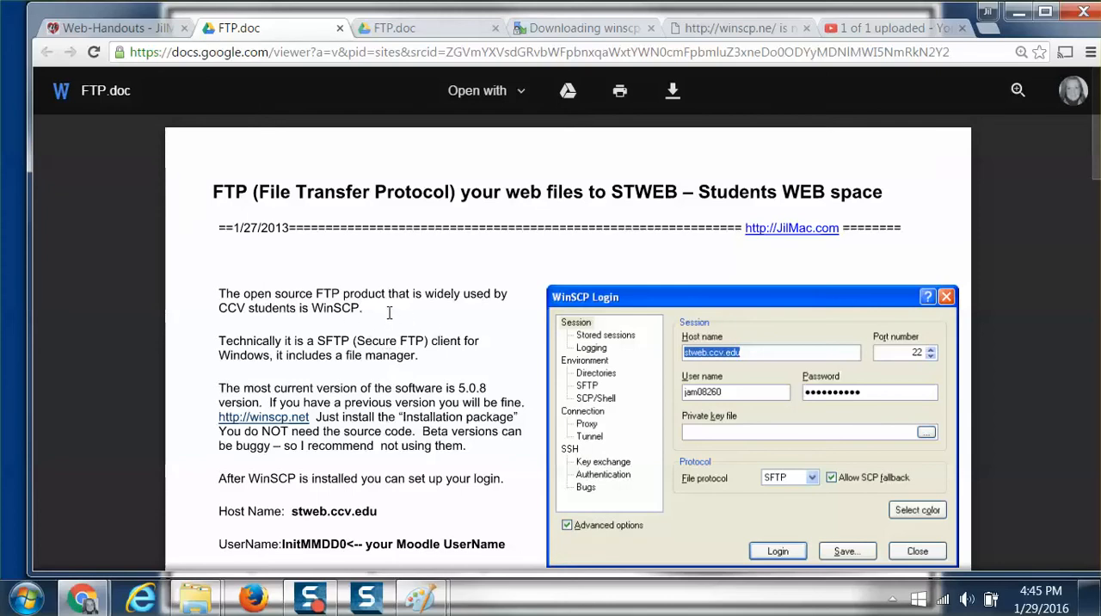
# Find the WinSCP website link in the FTP handout and follow it.
pyautogui.scroll(-2, 324, 348)
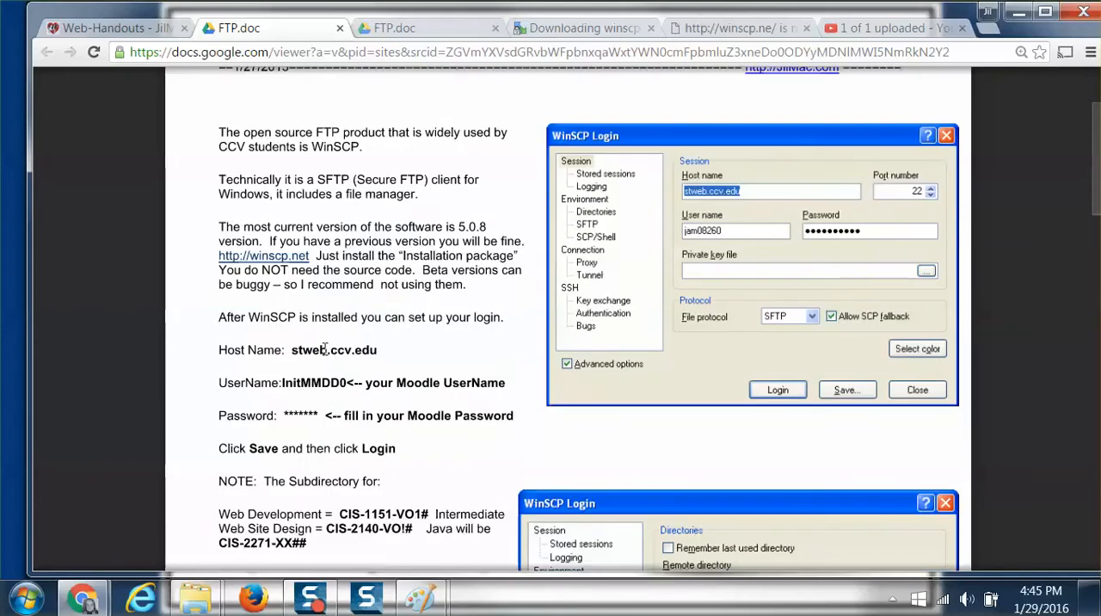
pyautogui.moveTo(220, 256); pyautogui.dragTo(310, 258)
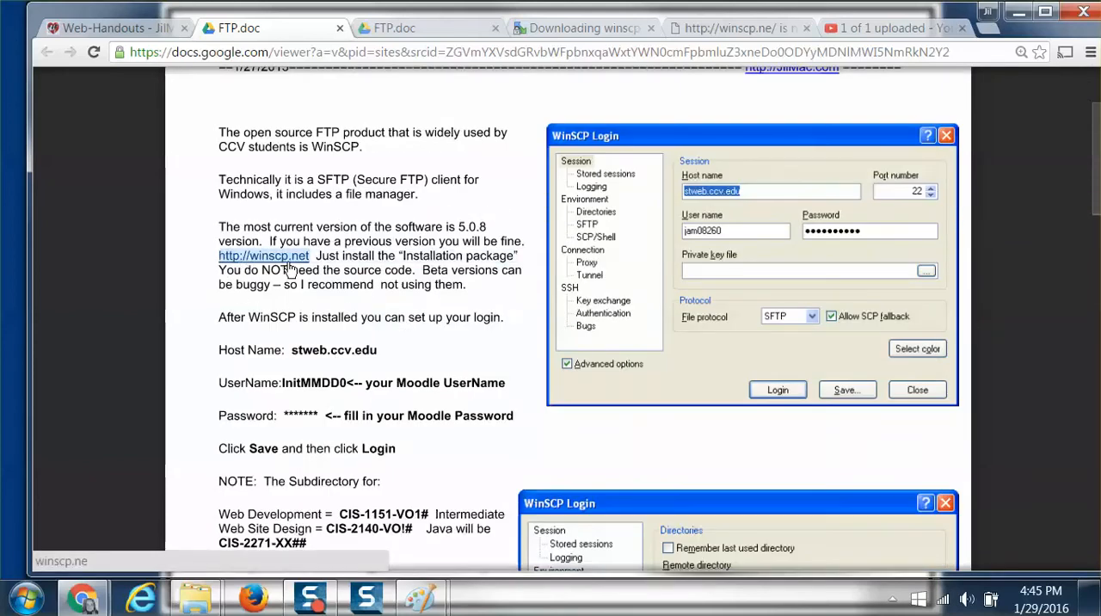
pyautogui.click(202, 259)
pyautogui.click(268, 260)
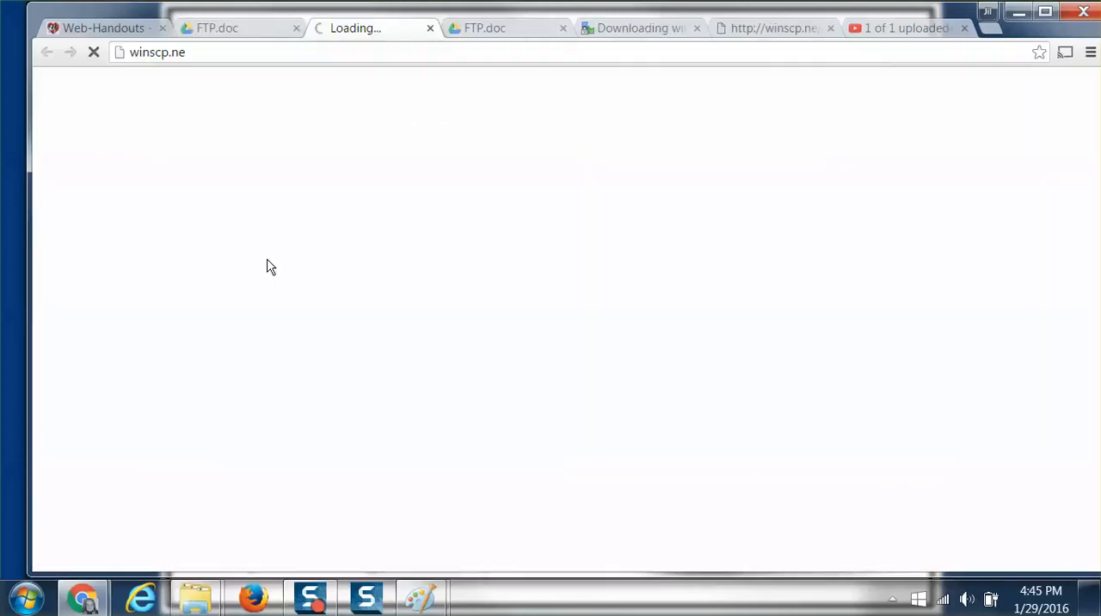
# Correct the web address to winscp.net and load the WinSCP site.
pyautogui.click(189, 52)
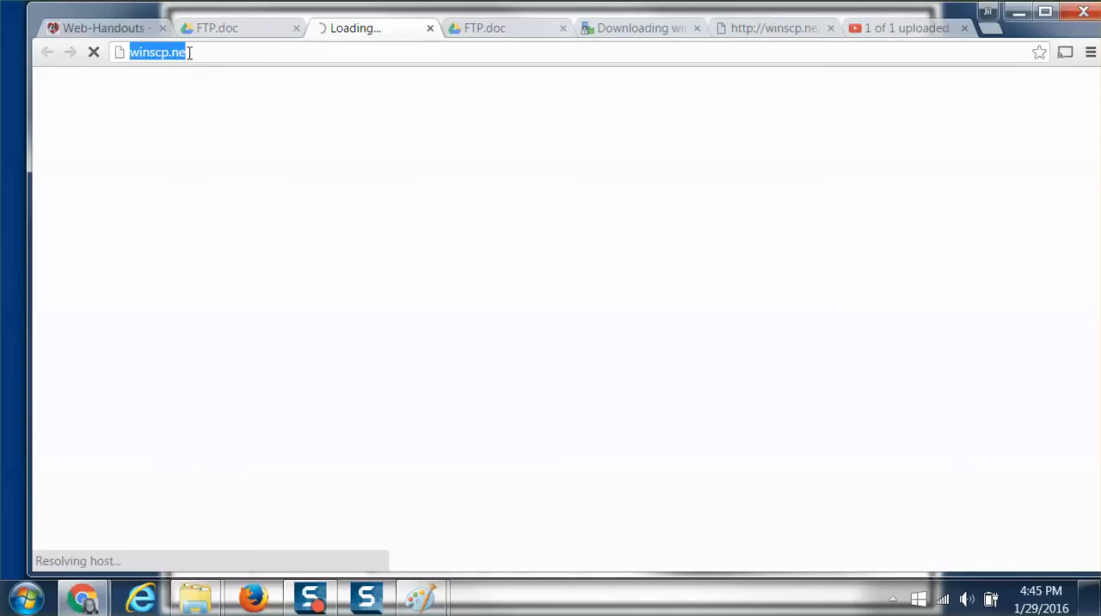
pyautogui.click(189, 52)
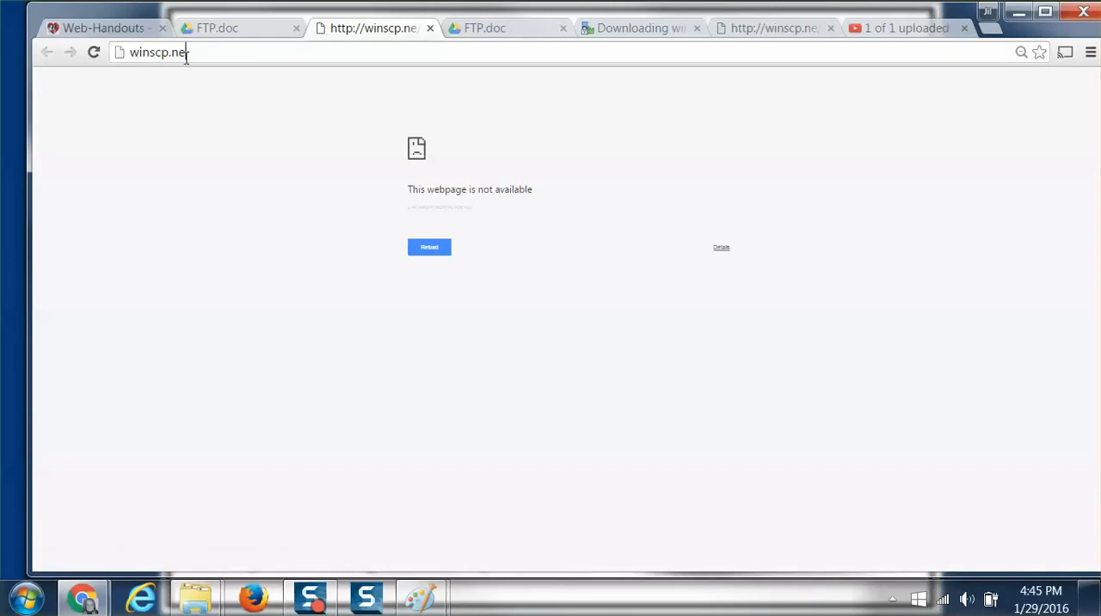
pyautogui.press('Return')
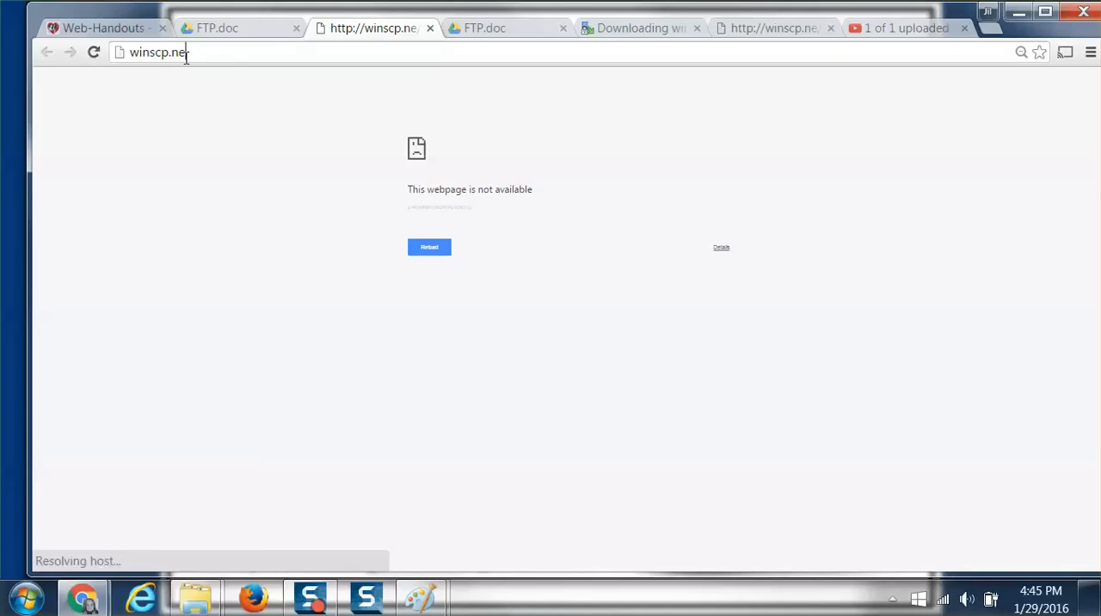
pyautogui.click(191, 53)
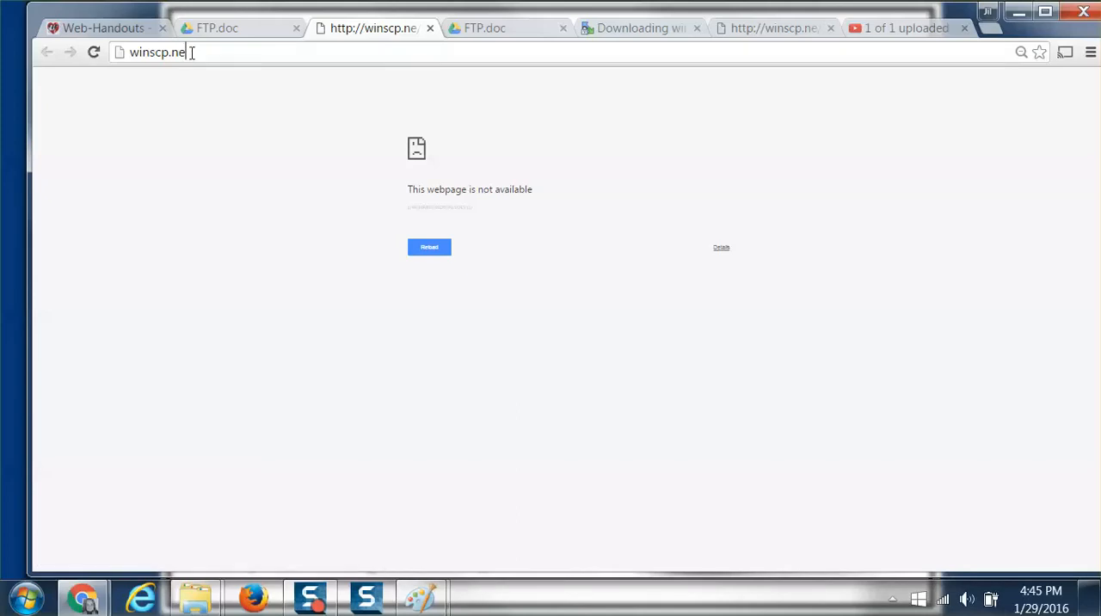
pyautogui.write('t')
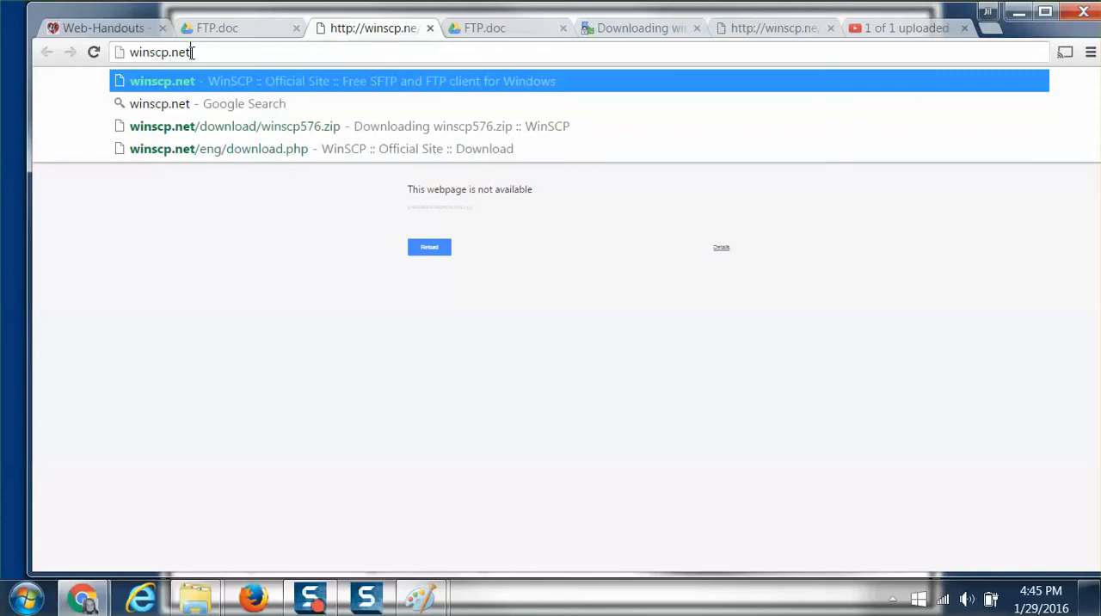
pyautogui.press('Return')
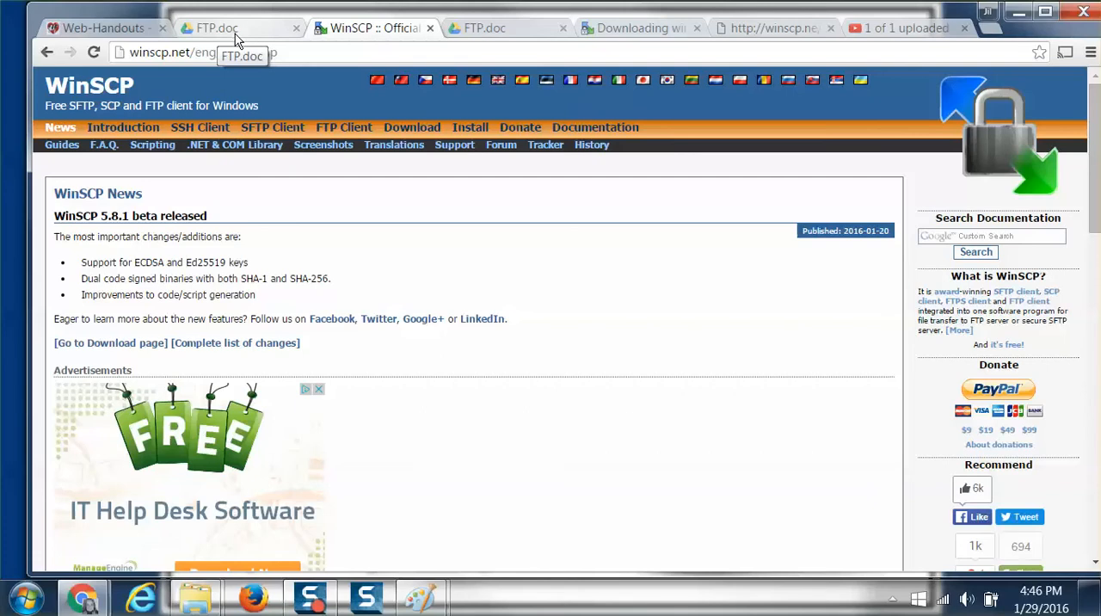
# Return to FTP.doc and read the WinSCP login and directory settings, then the Mac FTP software options through CyberDuck.
pyautogui.click(250, 35)
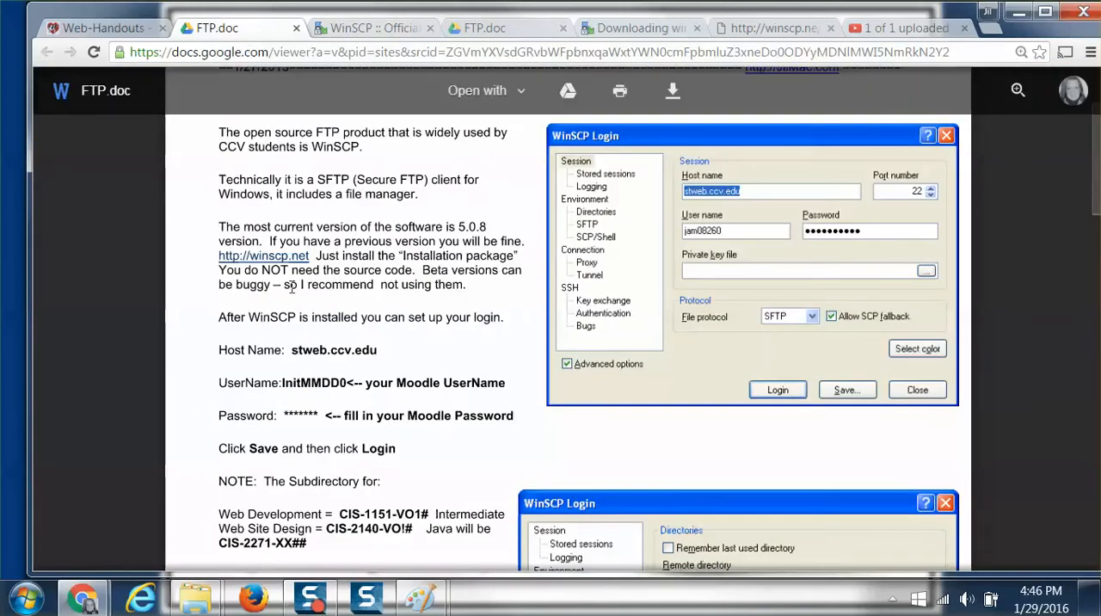
pyautogui.moveTo(316, 254); pyautogui.dragTo(264, 258)
pyautogui.click(210, 258)
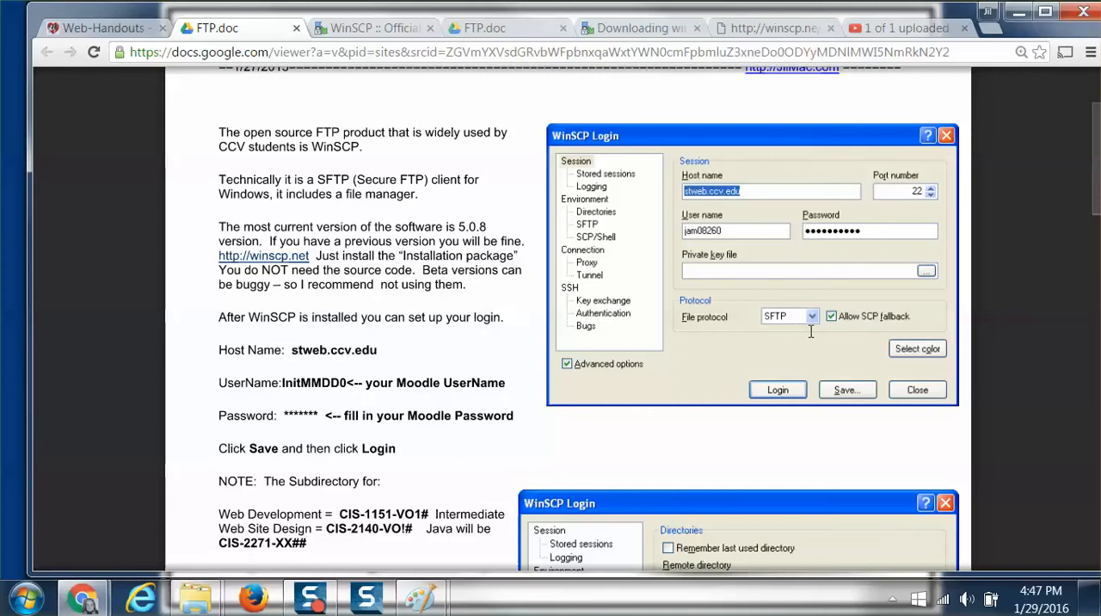
pyautogui.scroll(-1, 745, 348)
pyautogui.scroll(-3, 732, 340)
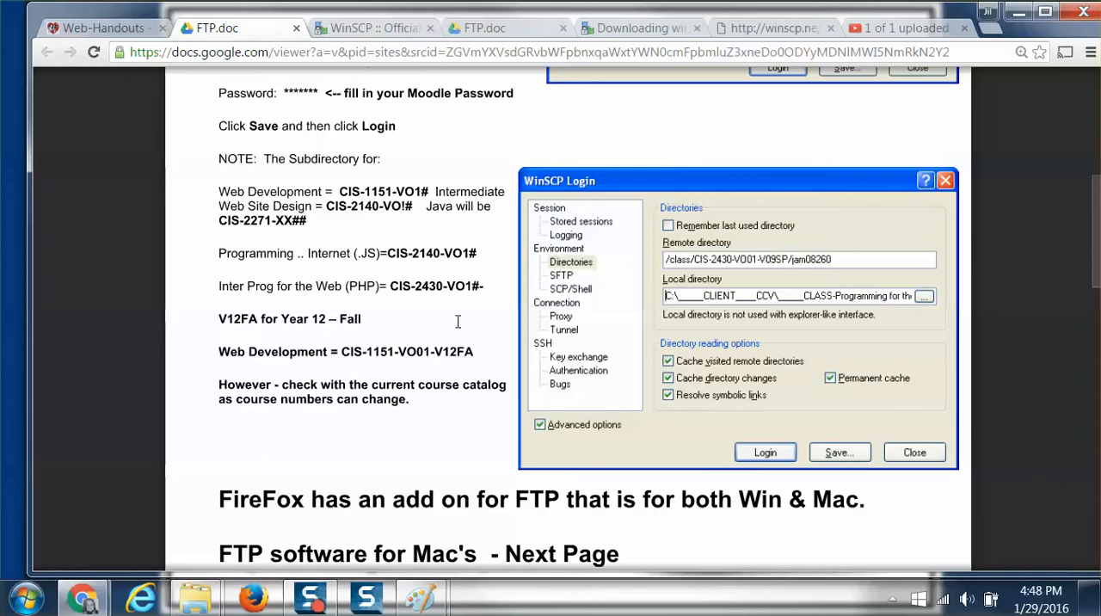
pyautogui.scroll(-7, 447, 334)
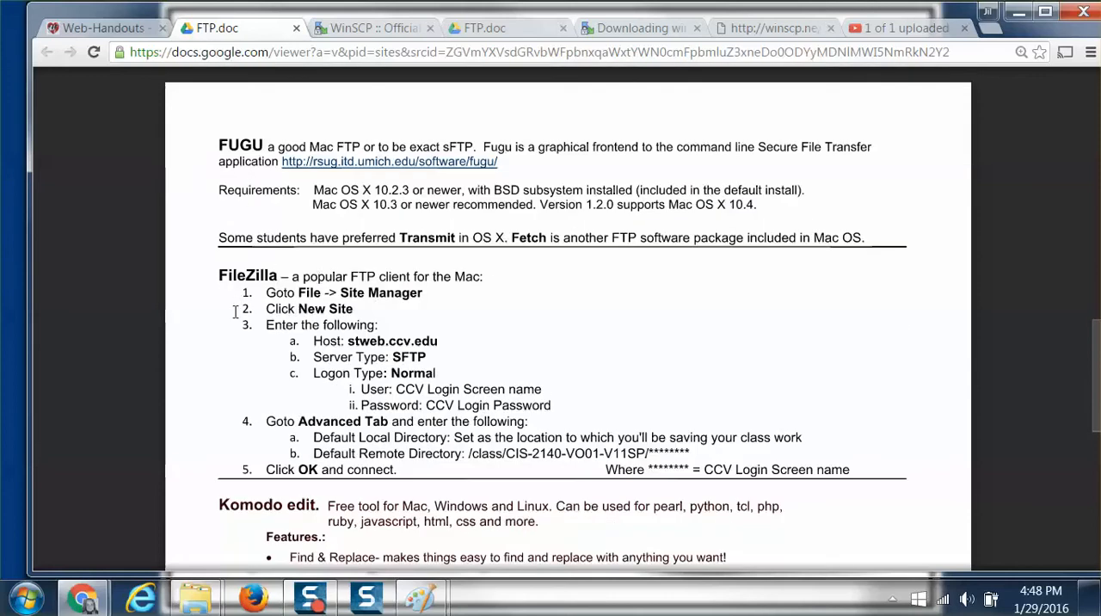
pyautogui.scroll(-3, 235, 311)
pyautogui.scroll(-2, 221, 312)
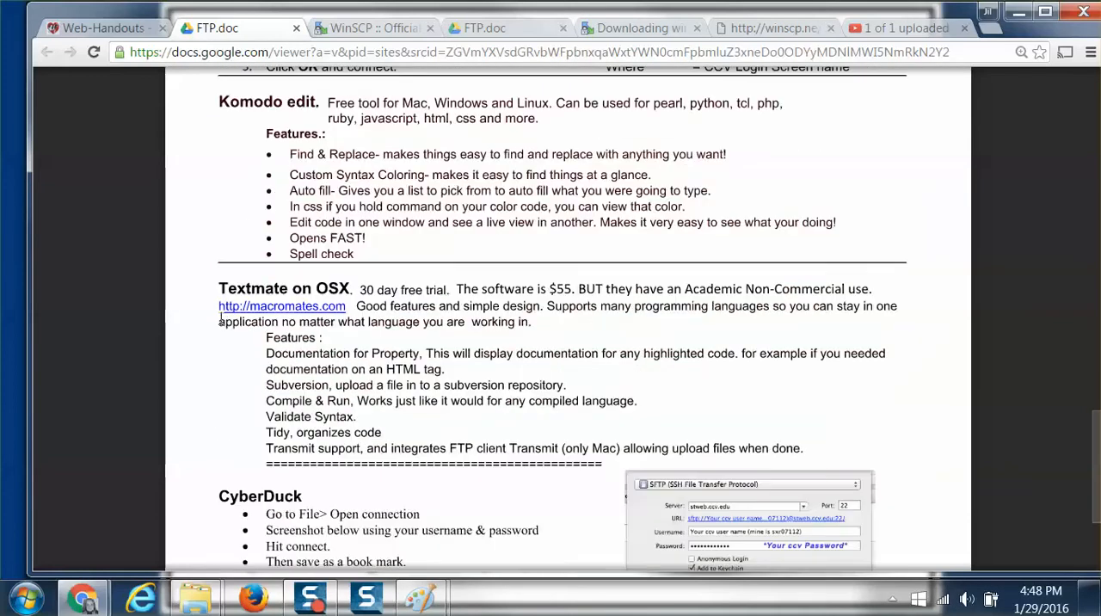
pyautogui.scroll(-3, 227, 331)
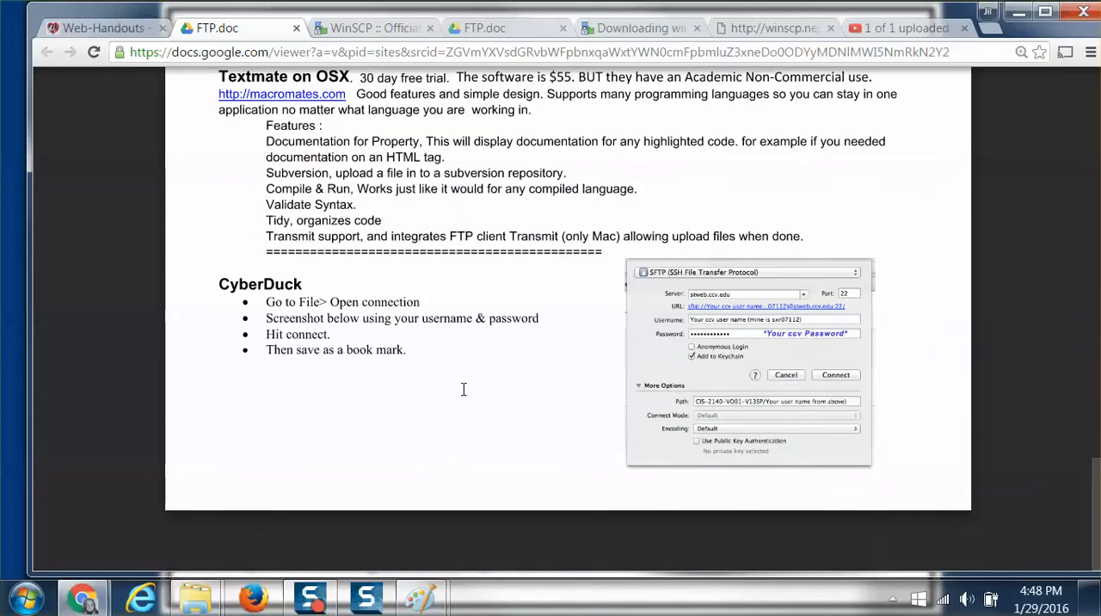
pyautogui.scroll(1, 473, 373)
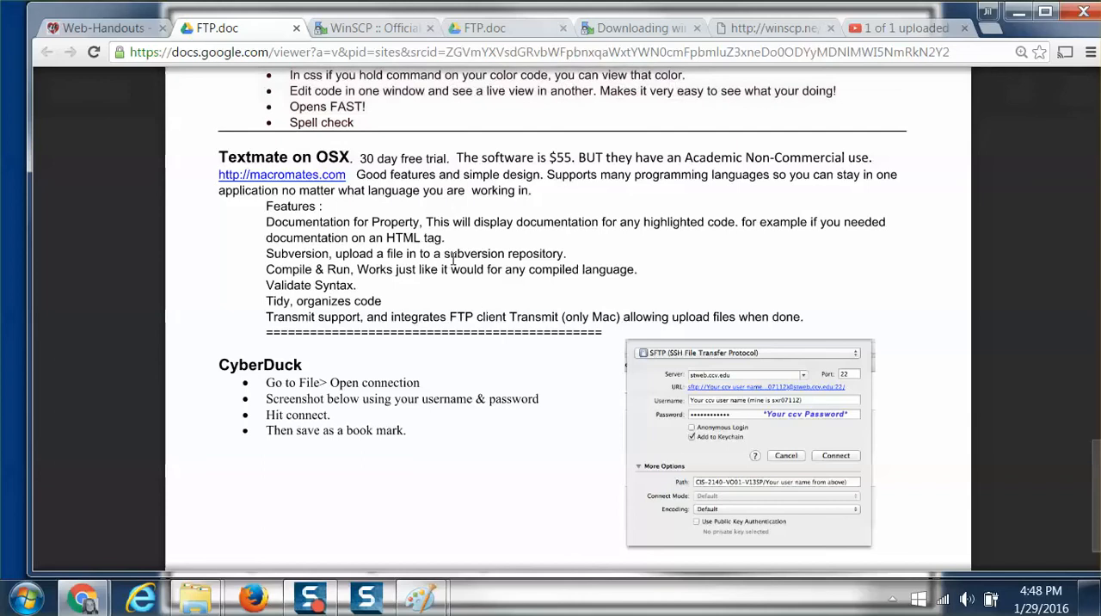
# Look through the open WinSCP and FTP.doc tabs and close the older tab with the mistyped winscp.ne address.
pyautogui.click(394, 31)
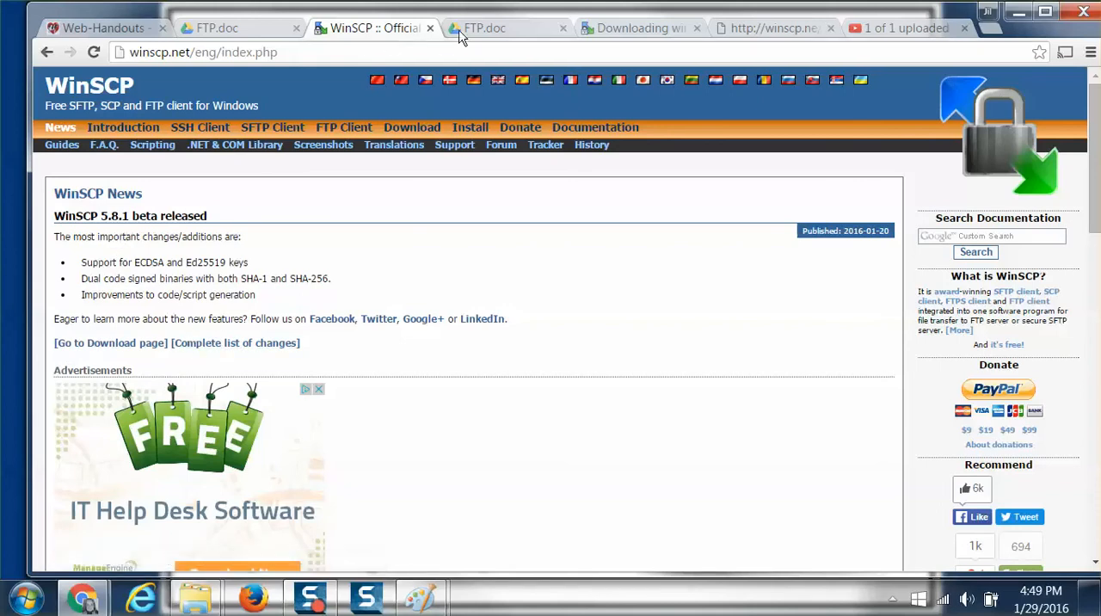
pyautogui.click(487, 31)
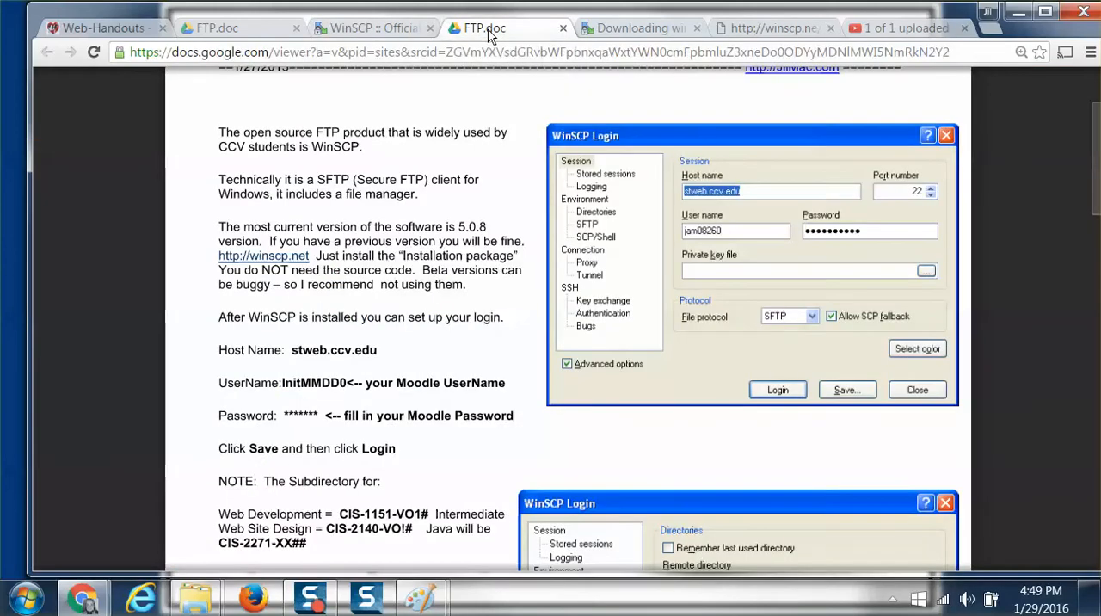
pyautogui.click(386, 36)
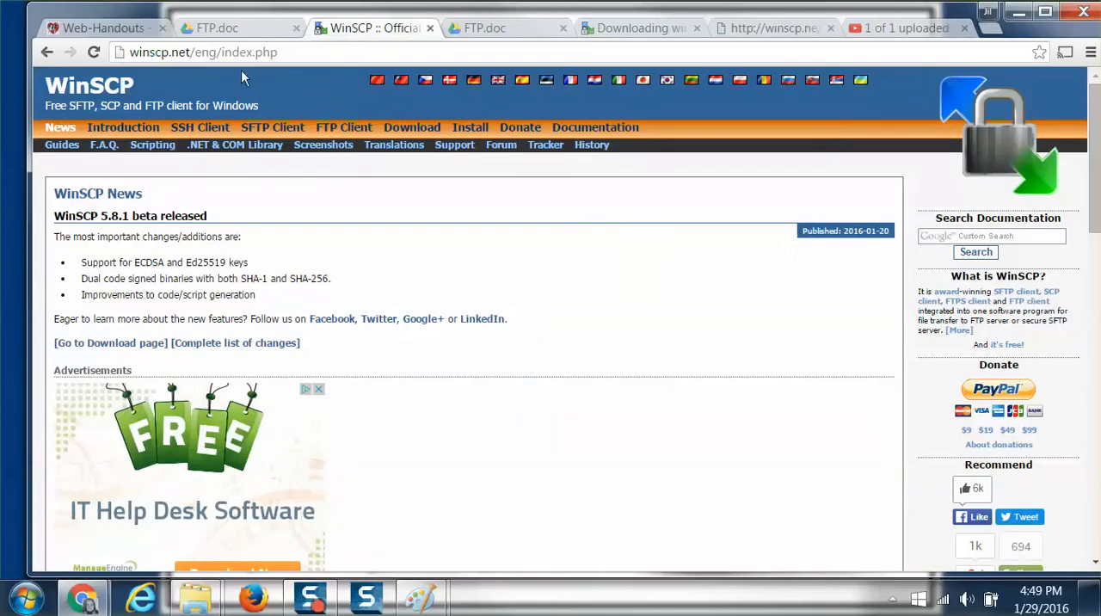
pyautogui.click(605, 36)
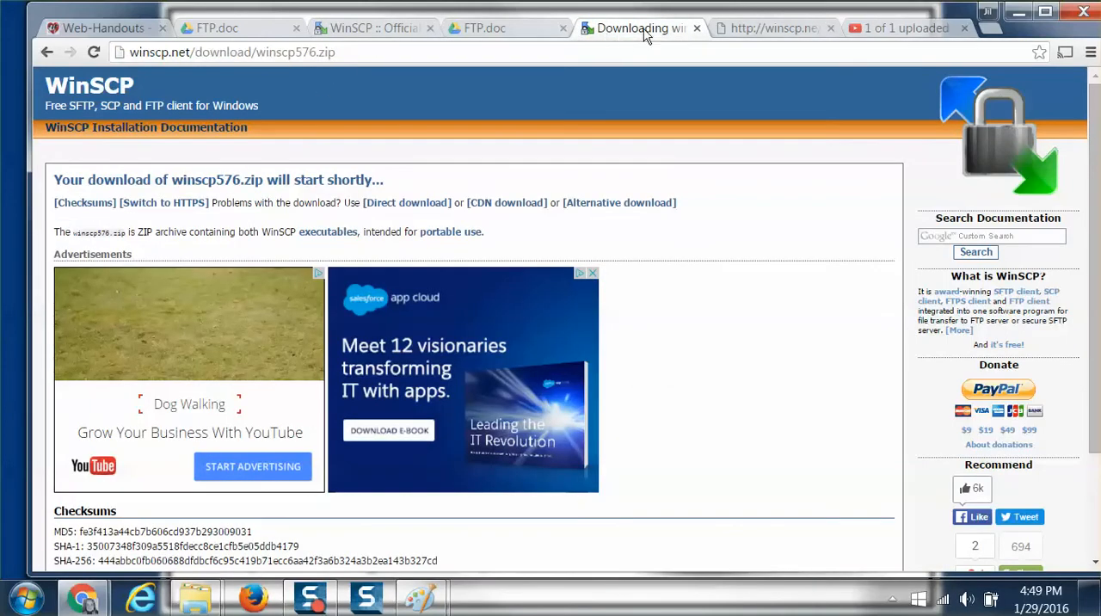
pyautogui.click(743, 30)
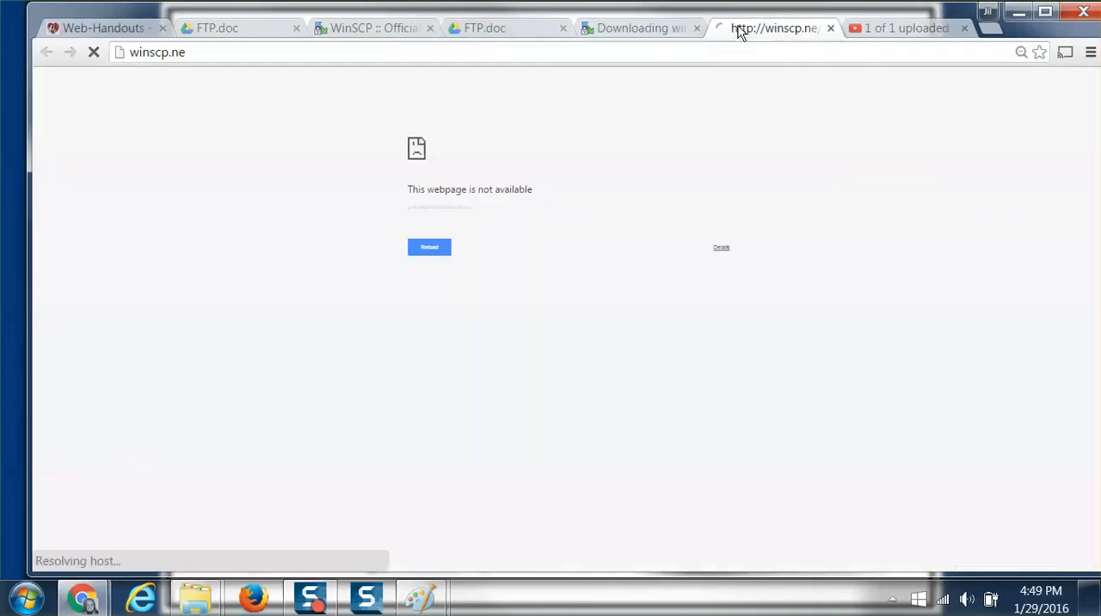
pyautogui.click(831, 28)
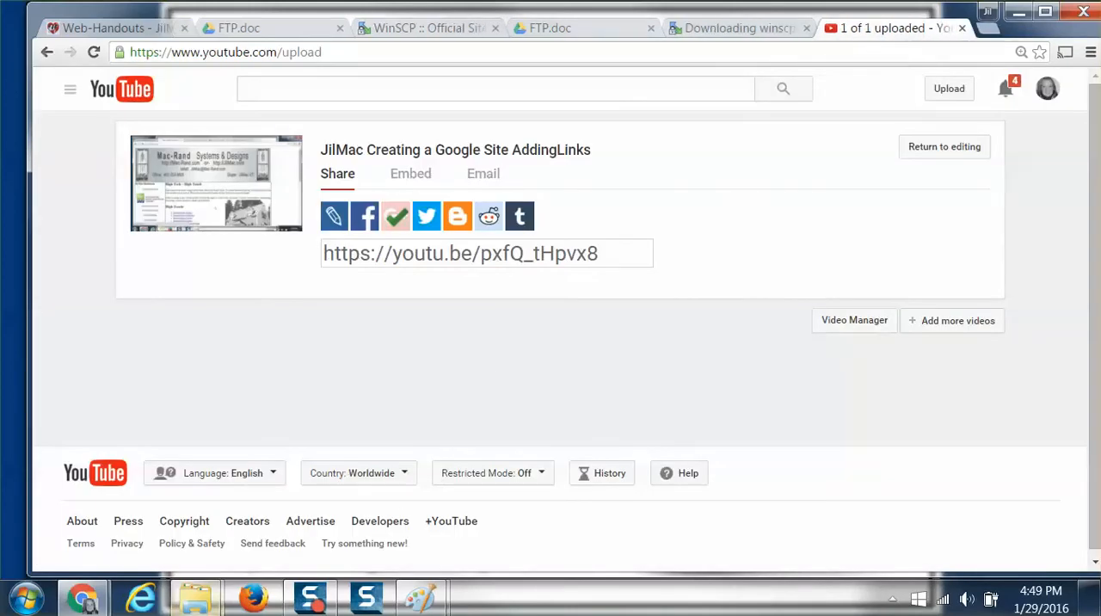
# Switch to the Videos library window in Windows Explorer, show the Downloads folder there, and reposition and widen the window.
pyautogui.moveTo(215, 594)
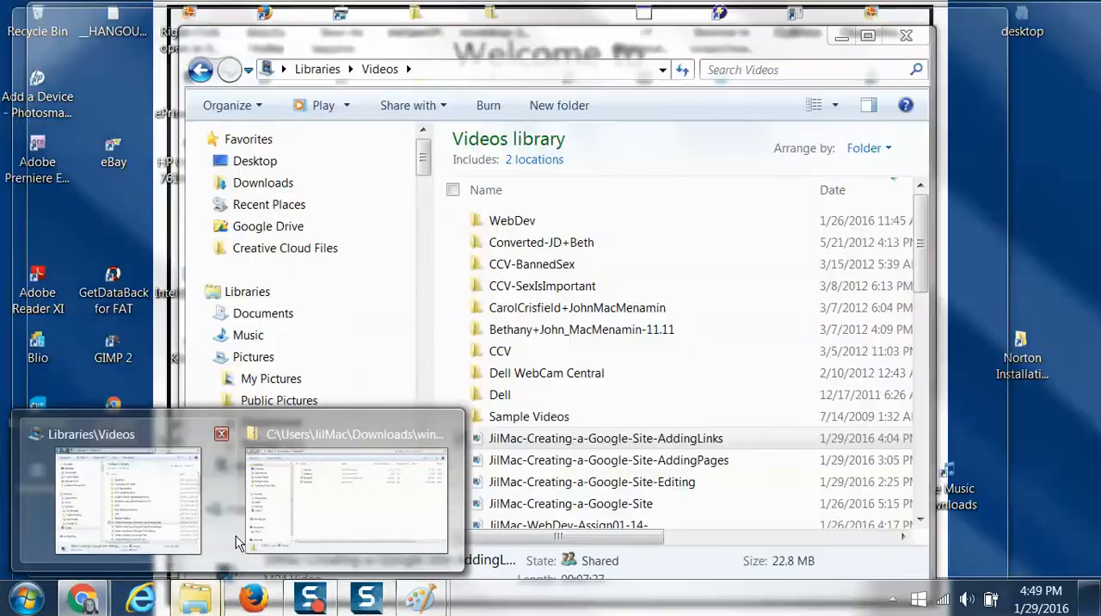
pyautogui.moveTo(318, 537)
pyautogui.click(170, 535)
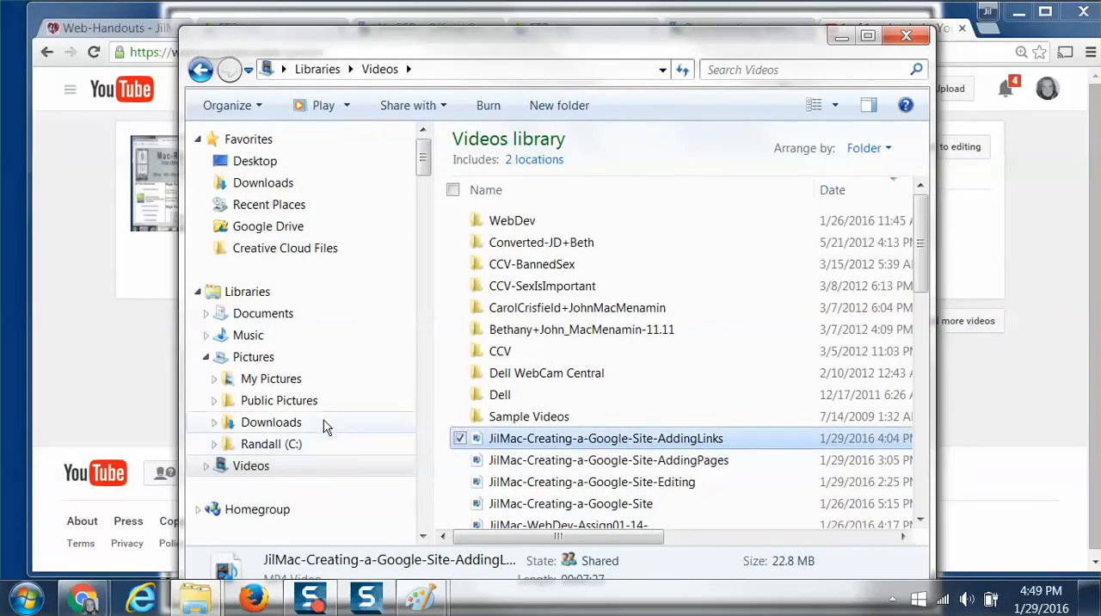
pyautogui.click(263, 185)
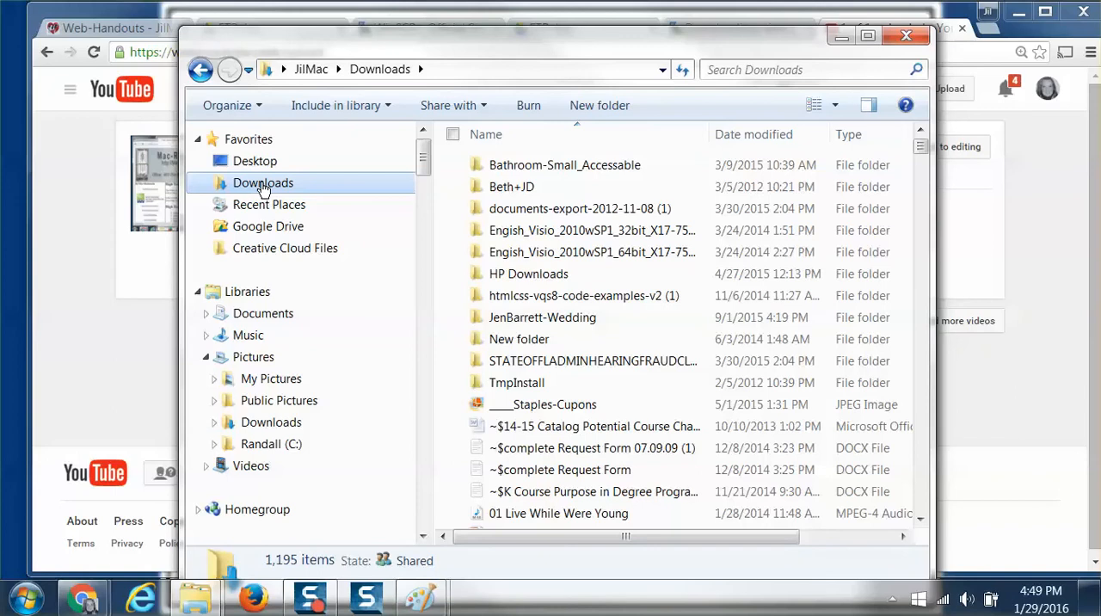
pyautogui.moveTo(516, 37); pyautogui.dragTo(388, 19)
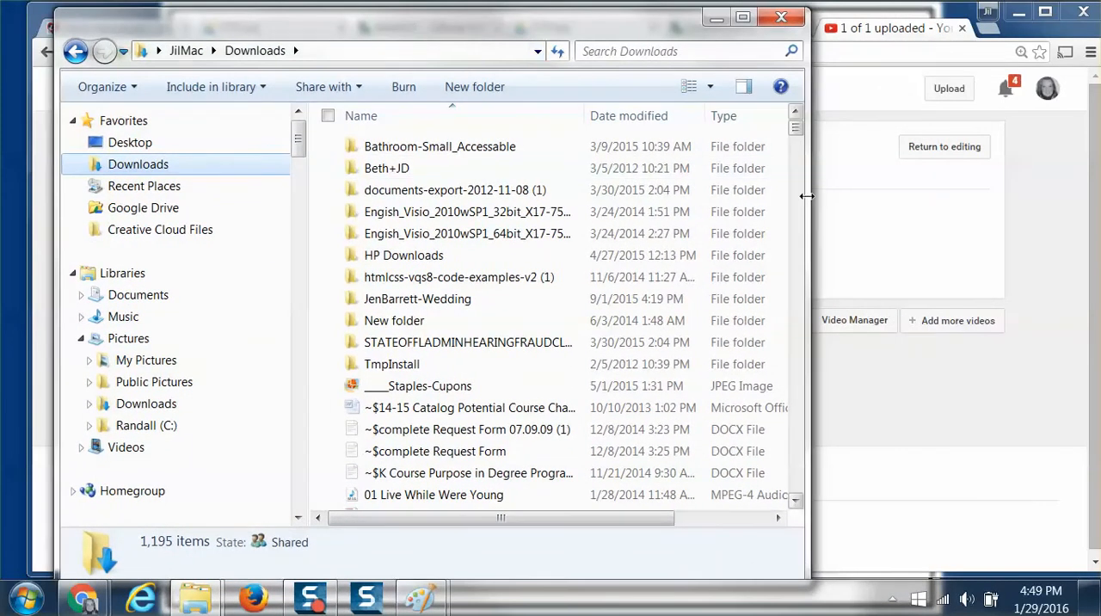
pyautogui.moveTo(807, 196); pyautogui.dragTo(1093, 197)
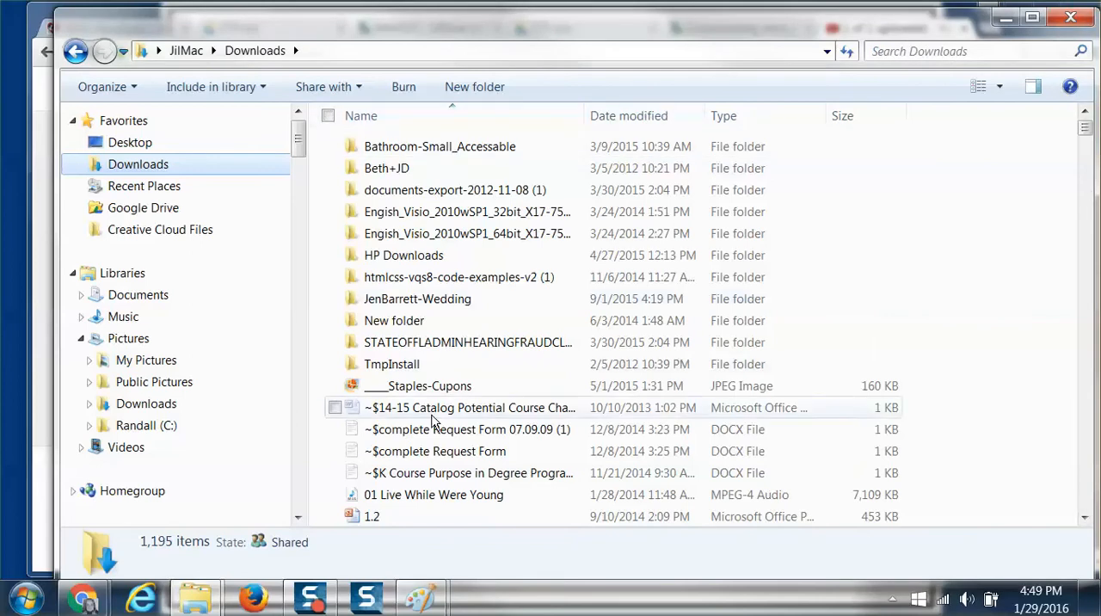
# Show the Downloads folder as icons and return its file list to the Details view.
pyautogui.click(1002, 90)
pyautogui.click(1003, 90)
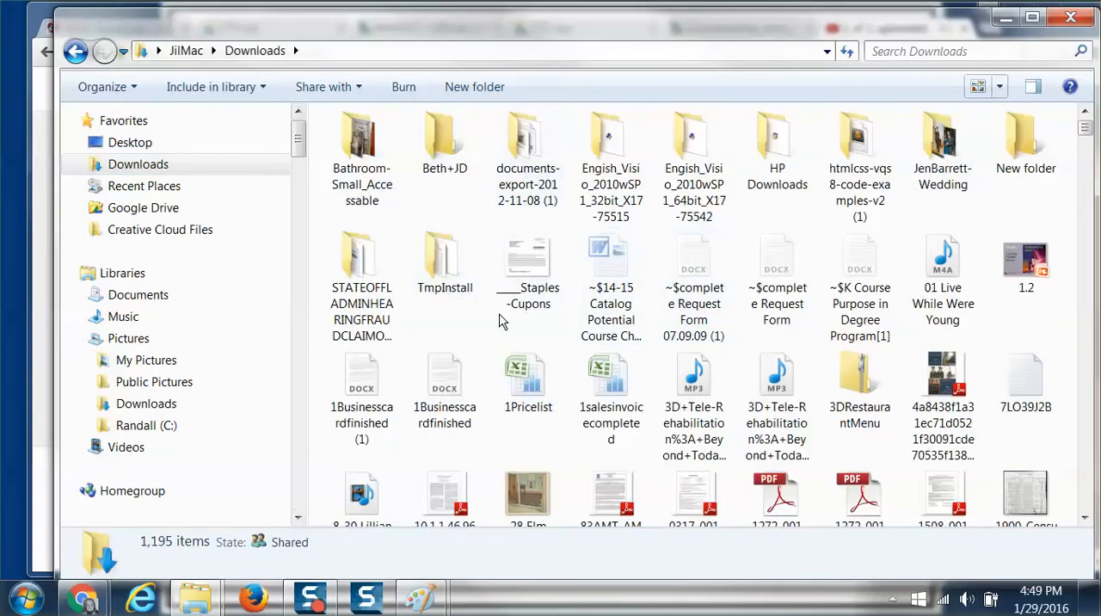
pyautogui.click(1000, 87)
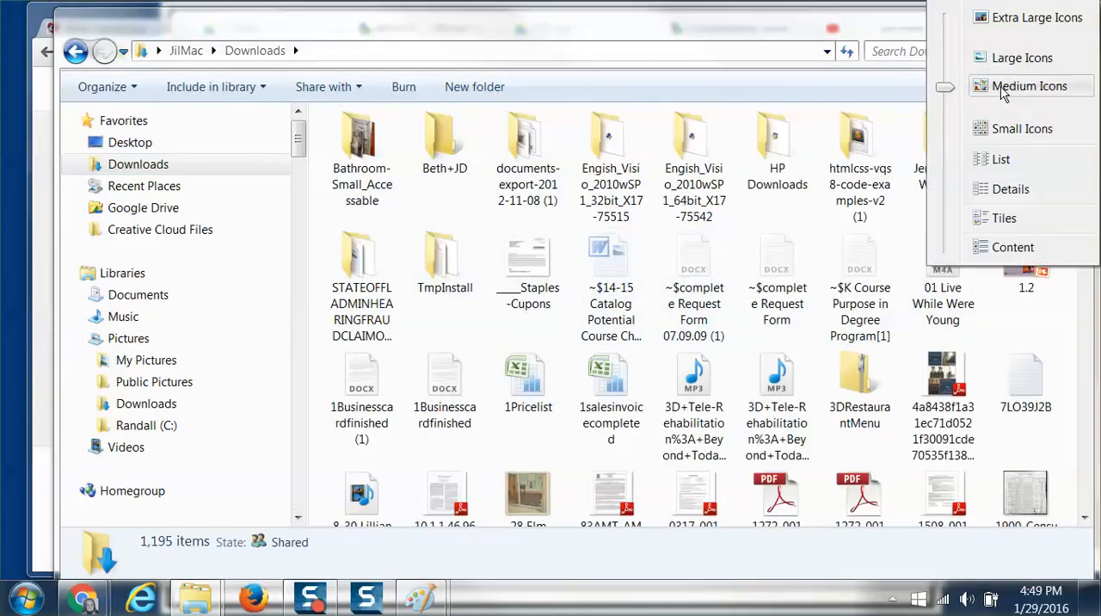
pyautogui.click(996, 188)
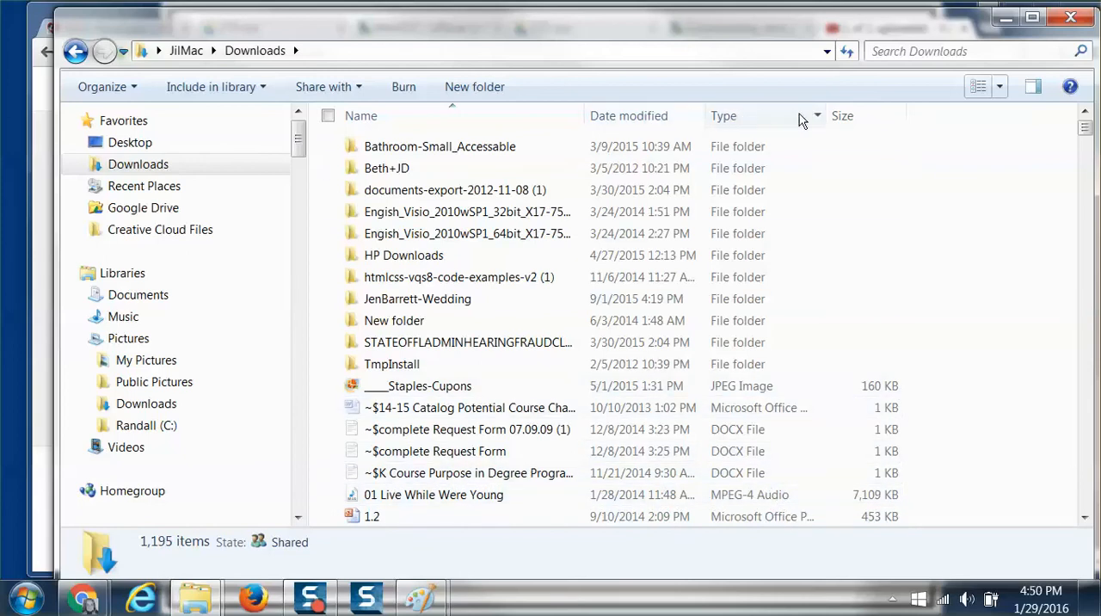
# Sort the Downloads files by date modified, newest first, with a wider Type column, and open the winscp576 zipped folder.
pyautogui.click(408, 123)
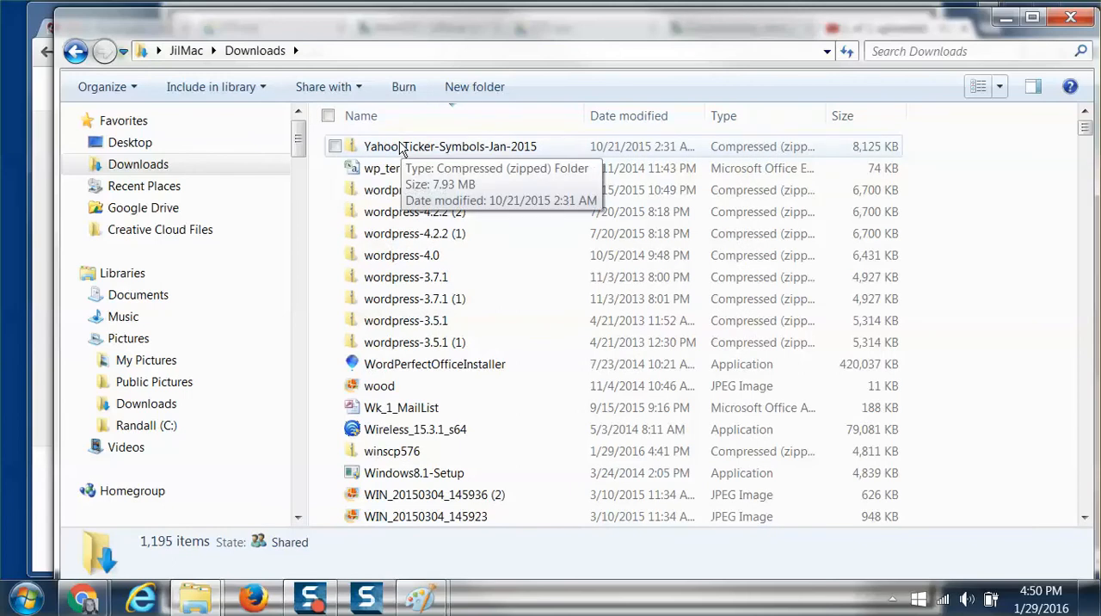
pyautogui.click(626, 125)
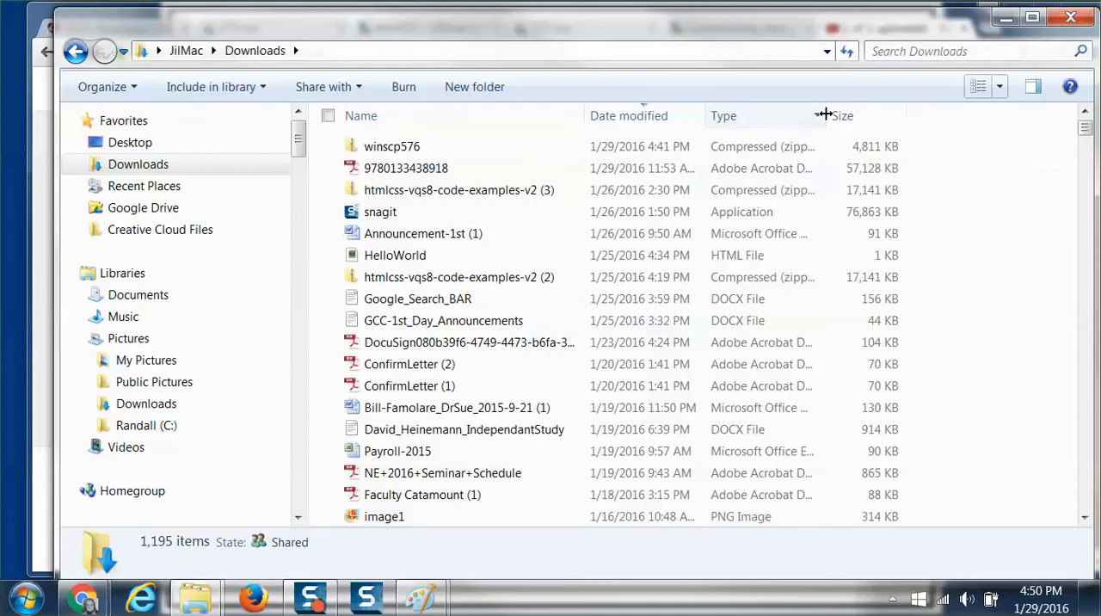
pyautogui.moveTo(825, 114); pyautogui.dragTo(889, 115)
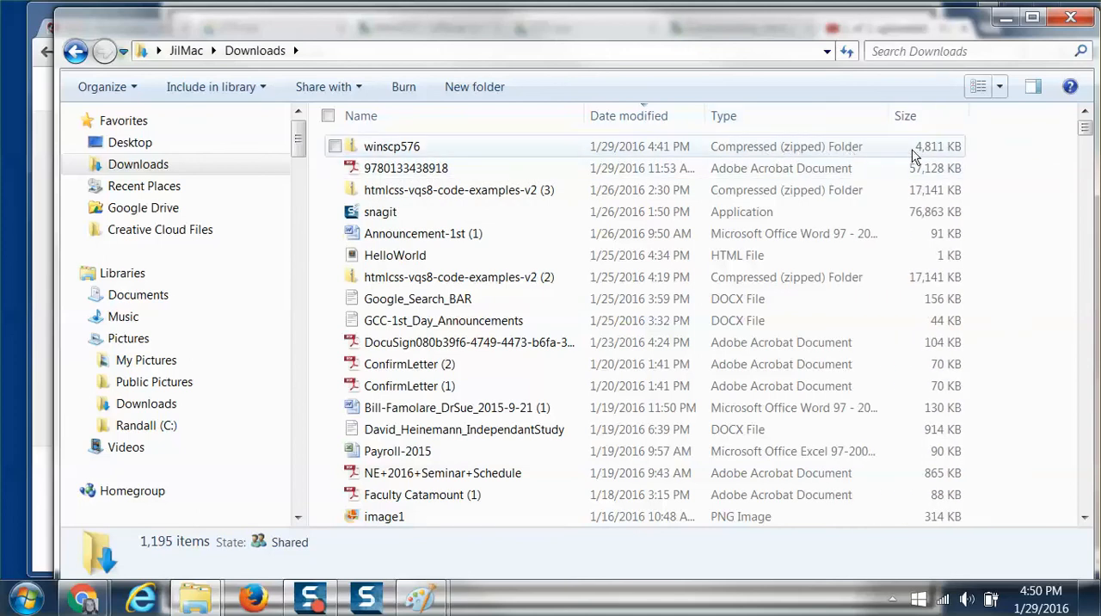
pyautogui.click(401, 153)
pyautogui.doubleClick(398, 151)
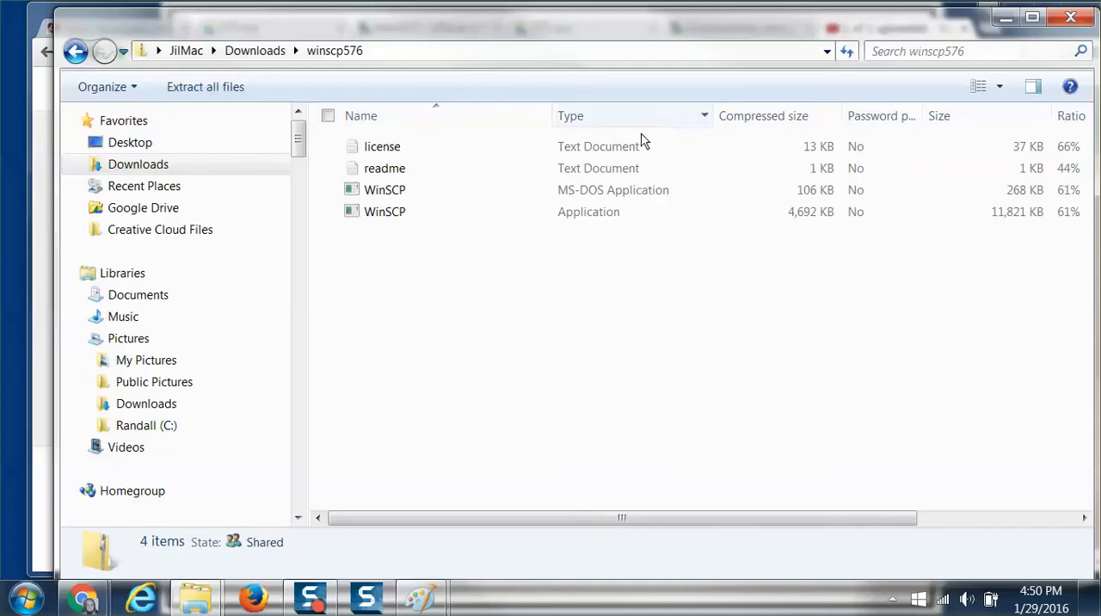
# Start the installed WinSCP and open the stored stweb.ccv.edu session with the leading underscores for editing.
pyautogui.click(26, 599)
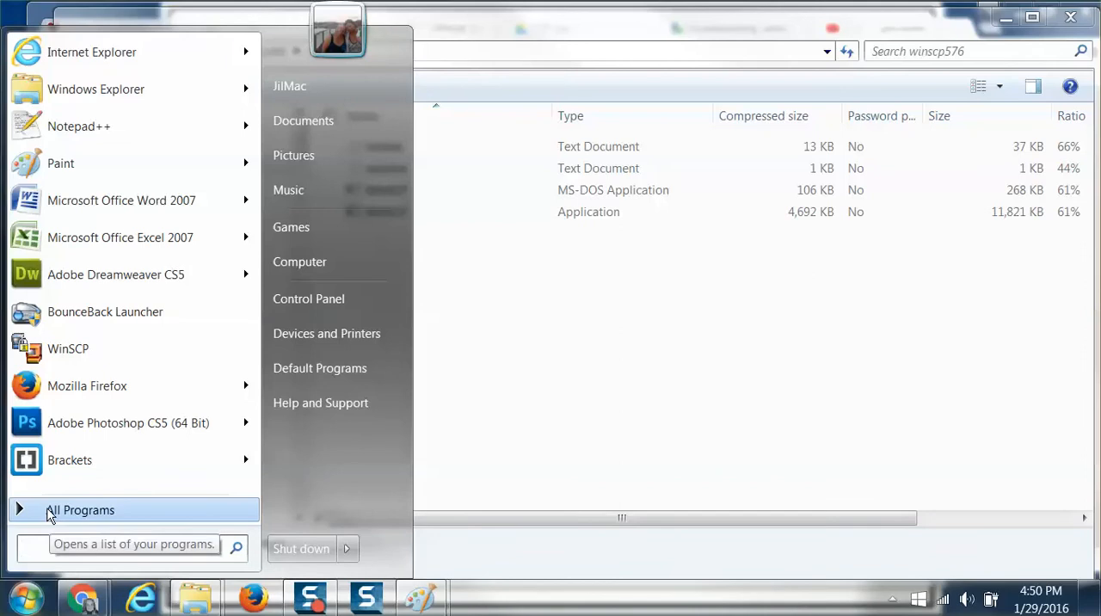
pyautogui.click(60, 359)
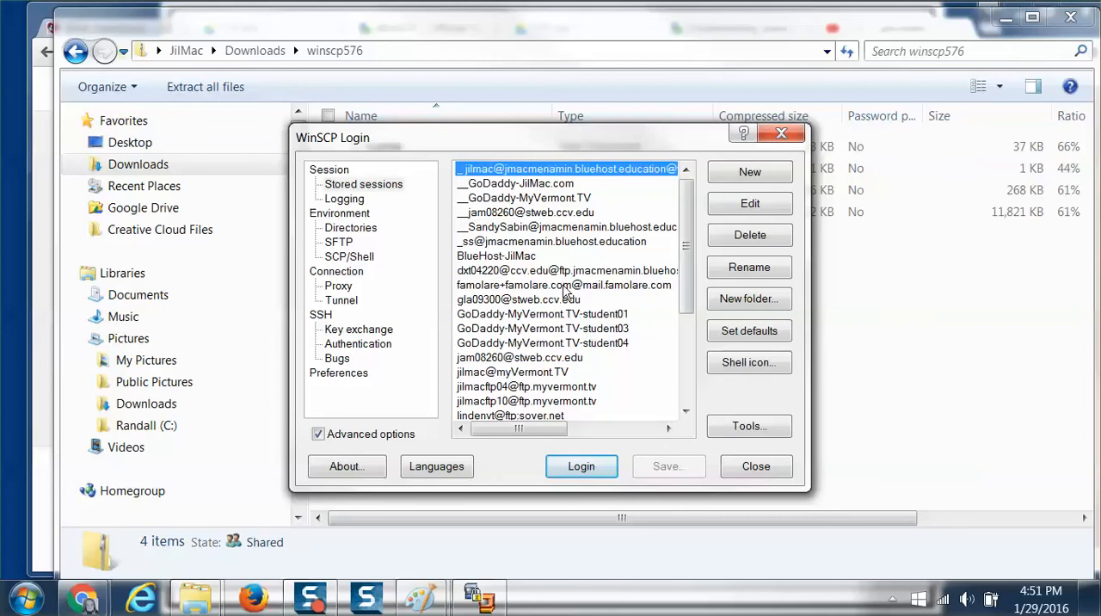
pyautogui.click(527, 212)
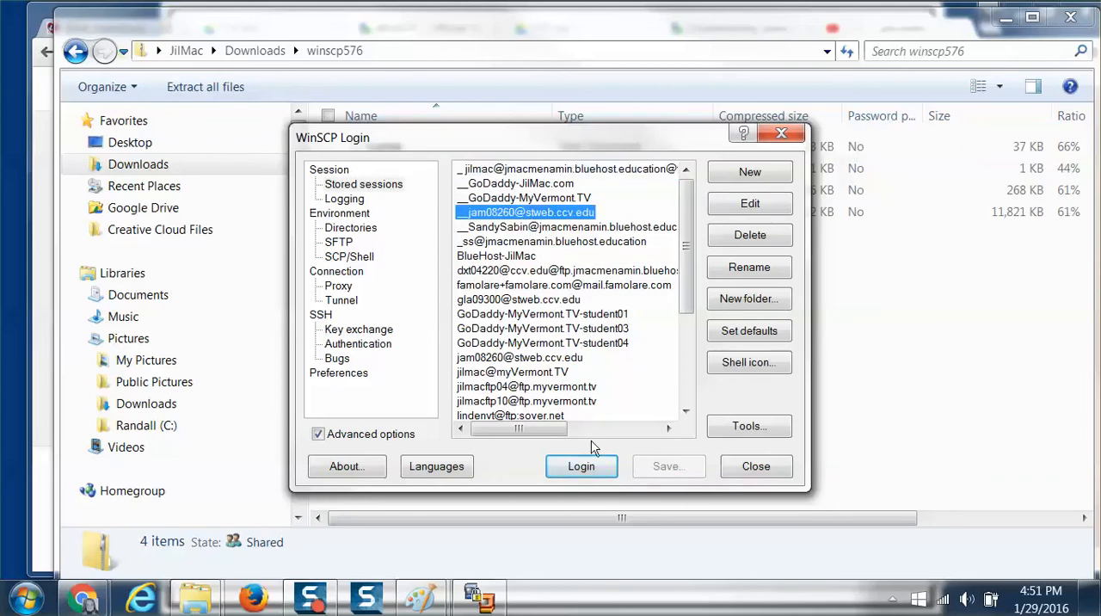
pyautogui.click(749, 204)
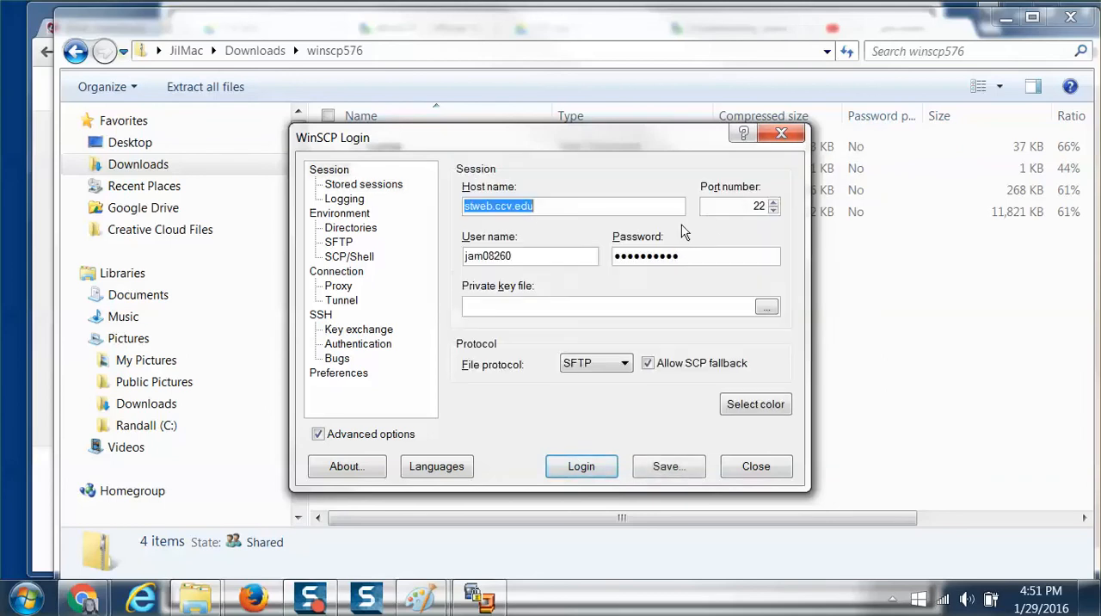
# Review the session's host name, user name and password fields and its file protocol choices, keeping SFTP.
pyautogui.click(543, 206)
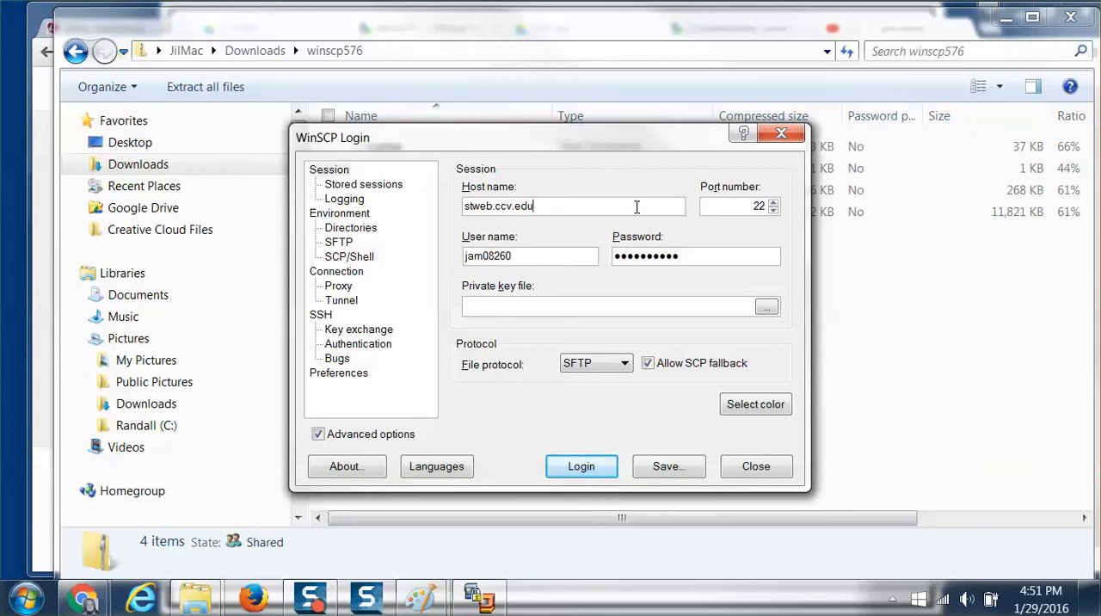
pyautogui.moveTo(543, 263); pyautogui.dragTo(466, 267)
pyautogui.moveTo(733, 261); pyautogui.dragTo(610, 260)
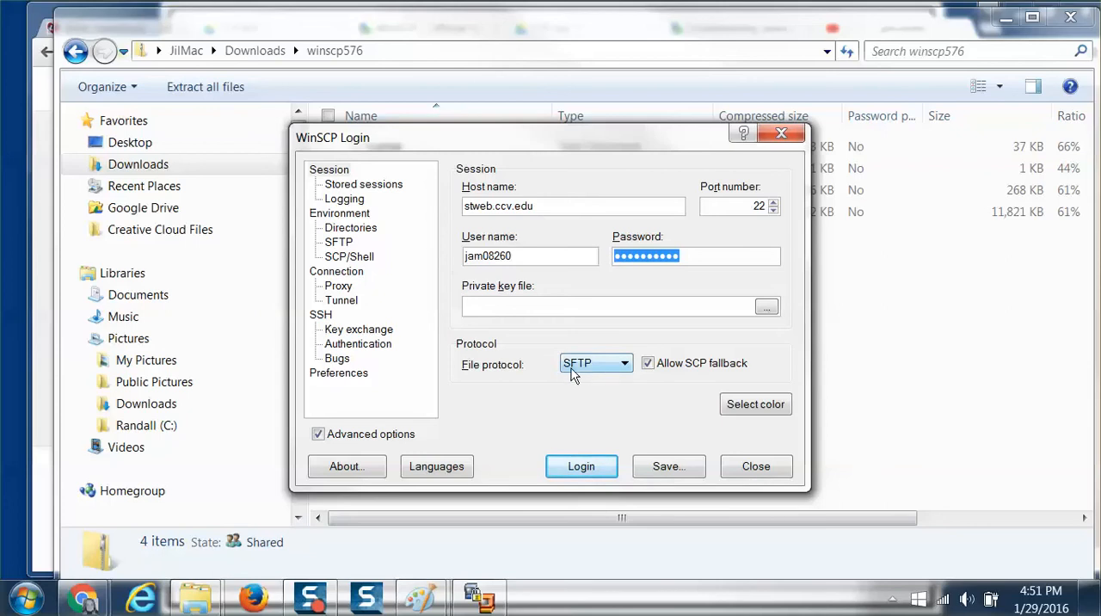
pyautogui.click(622, 365)
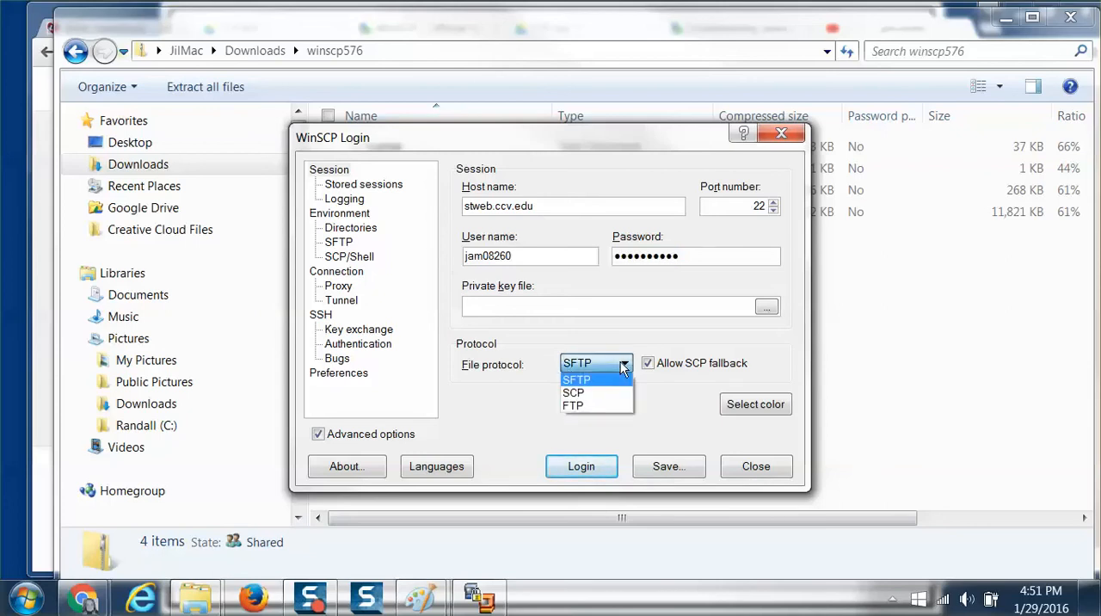
pyautogui.click(572, 382)
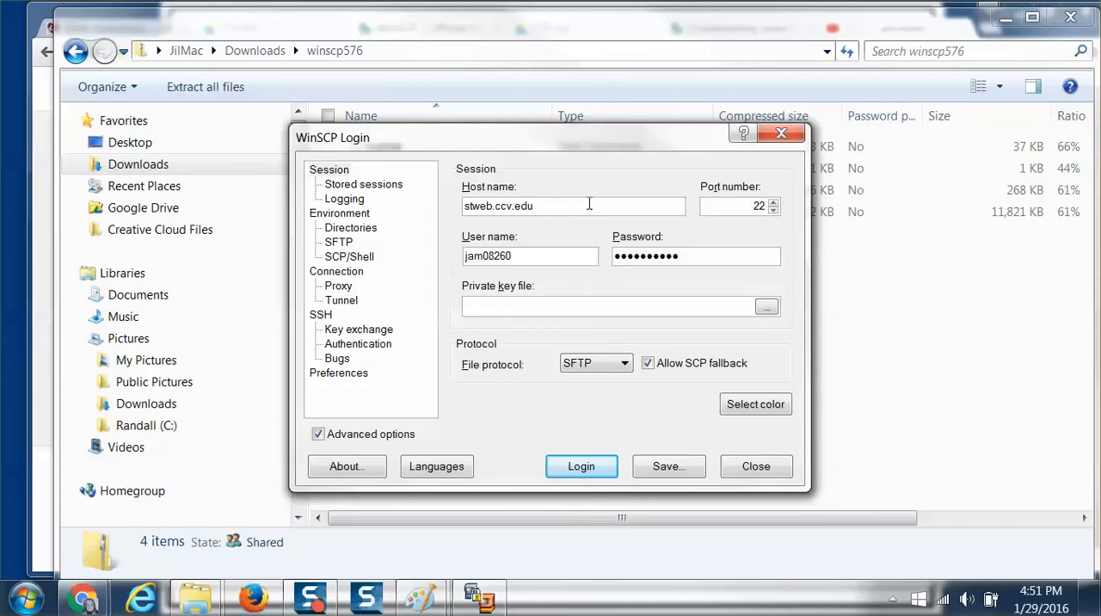
# Look through the Stored sessions, Logging, Environment and Directories settings, examining the session's remote and local directory paths.
pyautogui.click(358, 189)
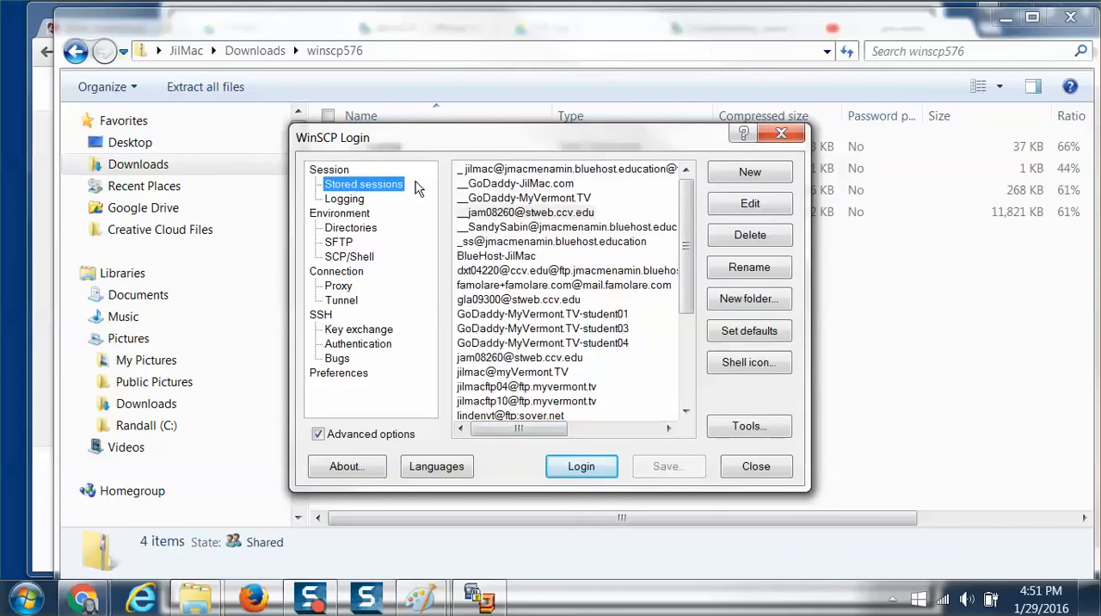
pyautogui.click(346, 200)
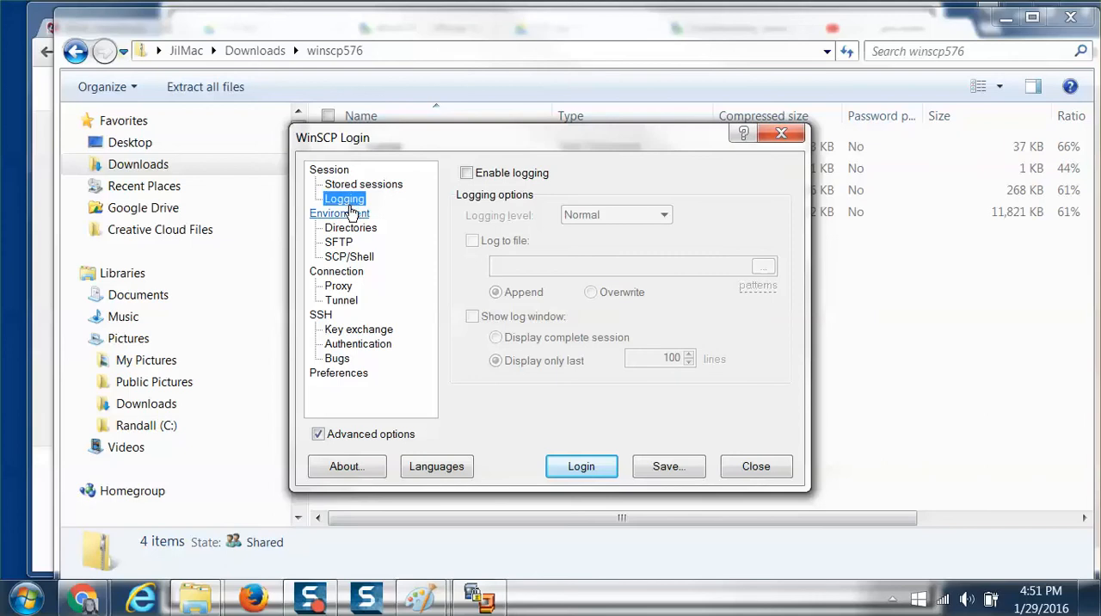
pyautogui.click(349, 217)
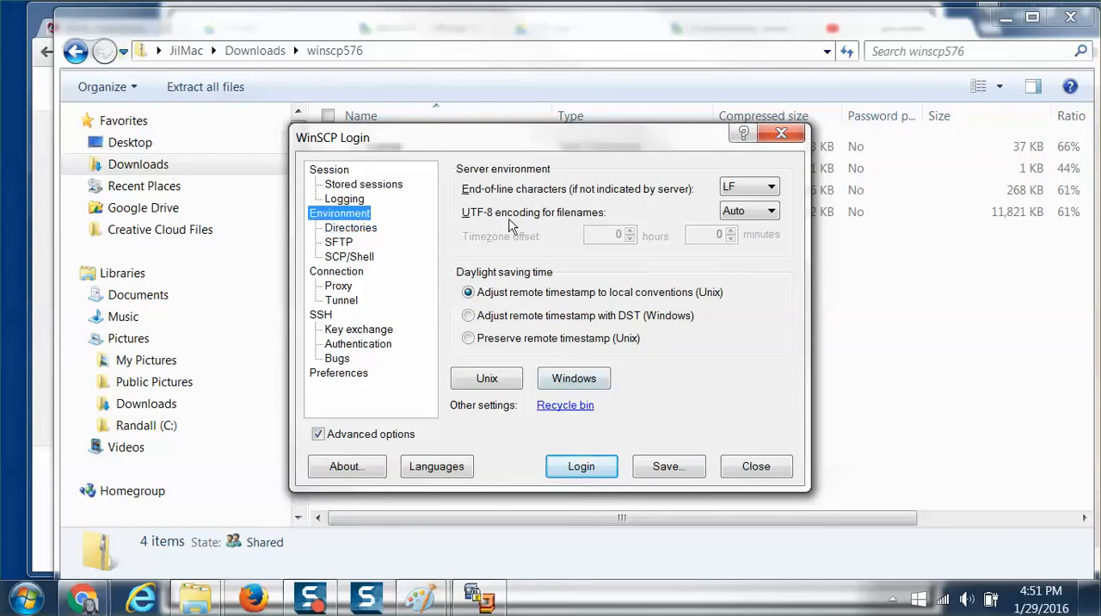
pyautogui.click(350, 228)
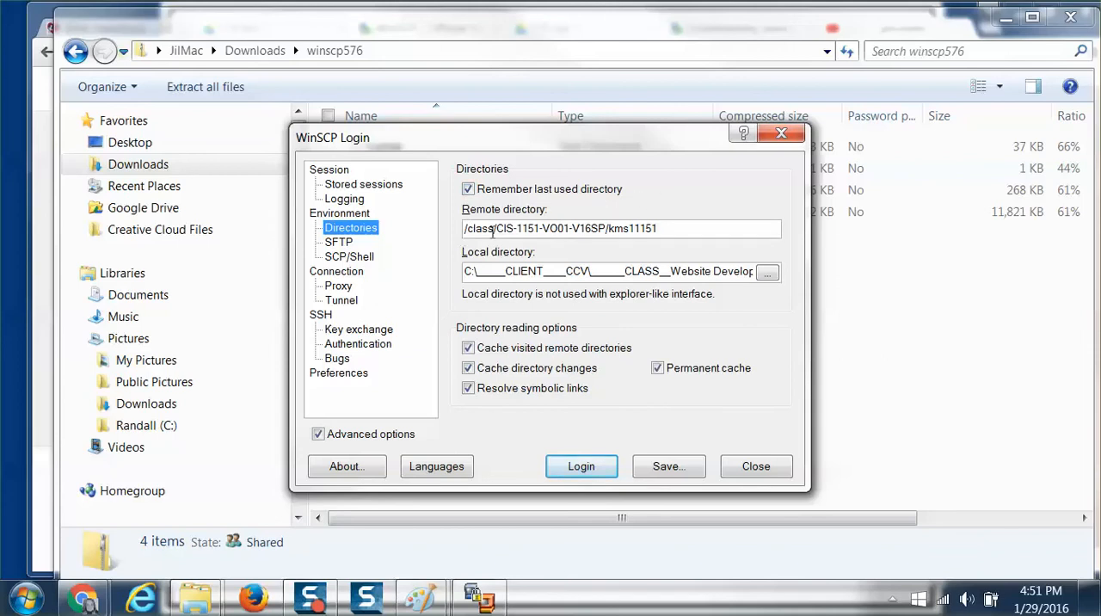
pyautogui.moveTo(659, 228); pyautogui.dragTo(425, 229)
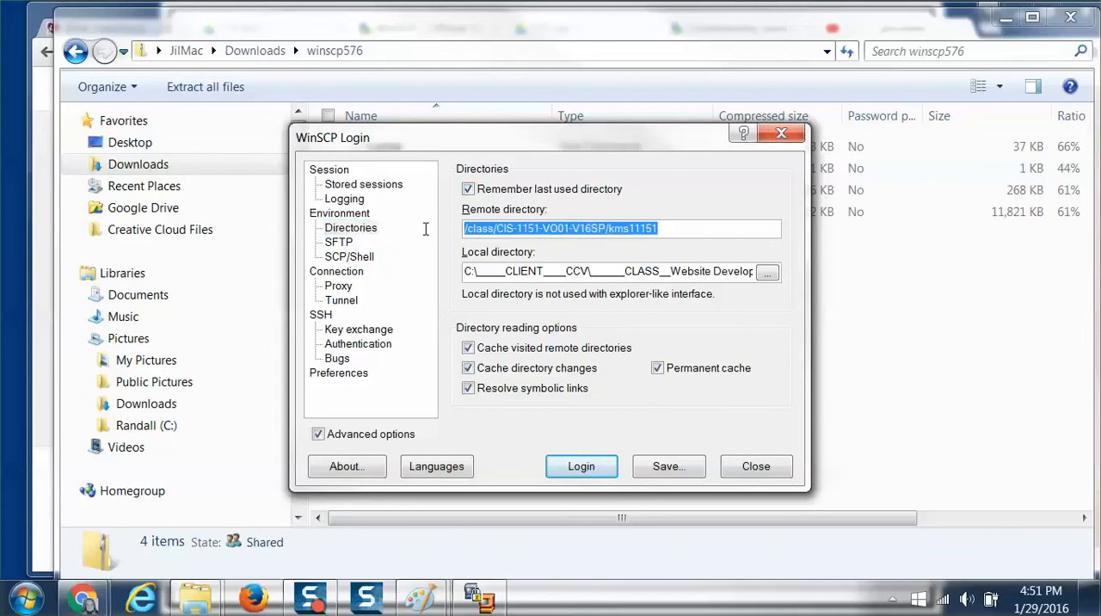
pyautogui.moveTo(465, 271); pyautogui.dragTo(712, 269)
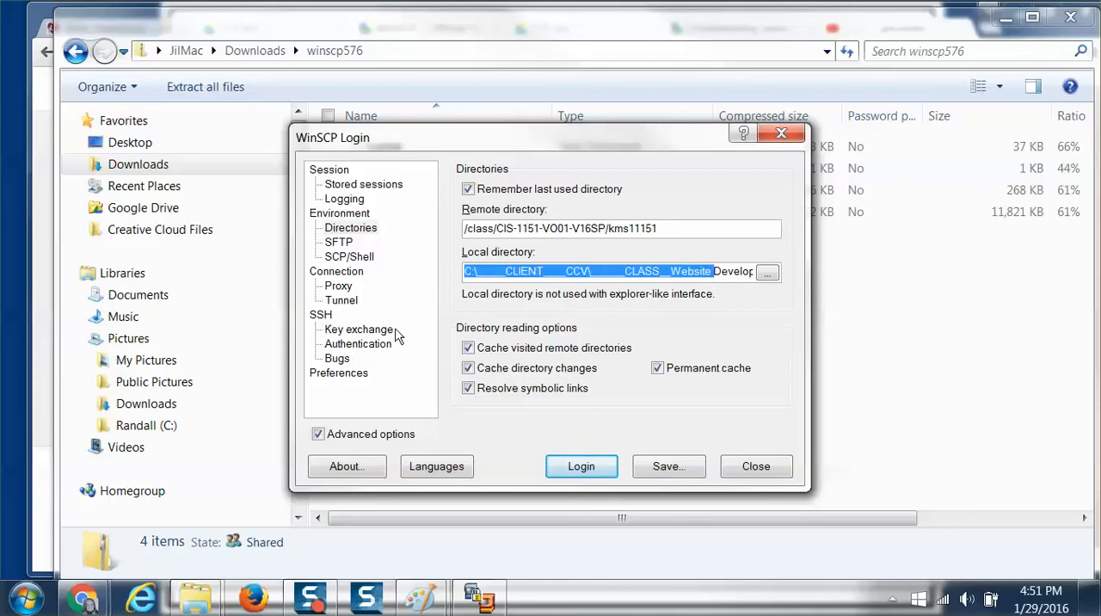
# Bring up the options for saving the session, cancel the save and close the WinSCP login window.
pyautogui.click(663, 466)
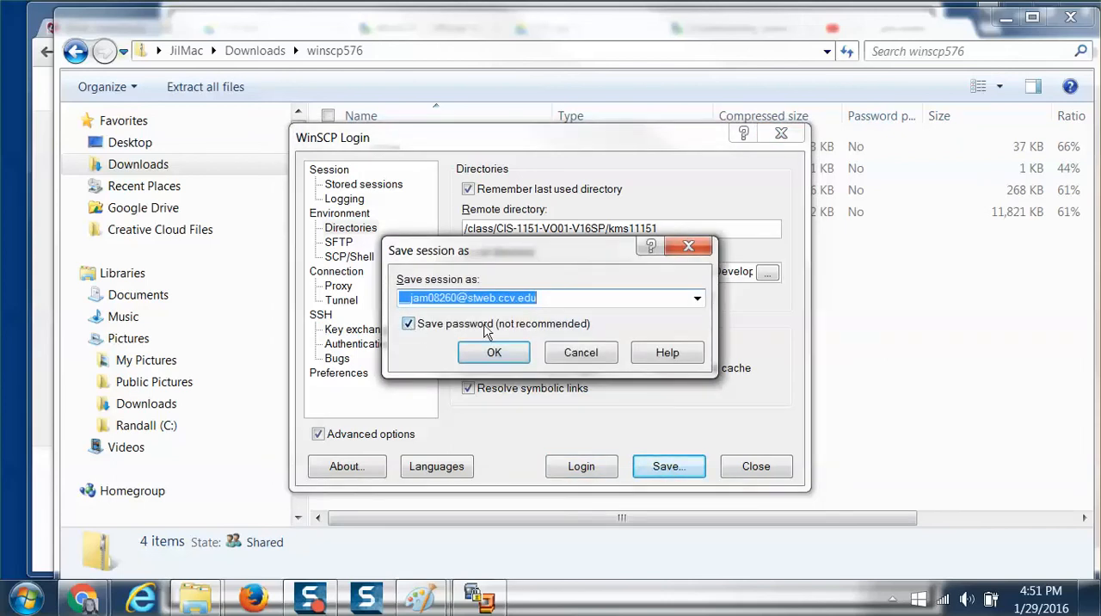
pyautogui.click(579, 356)
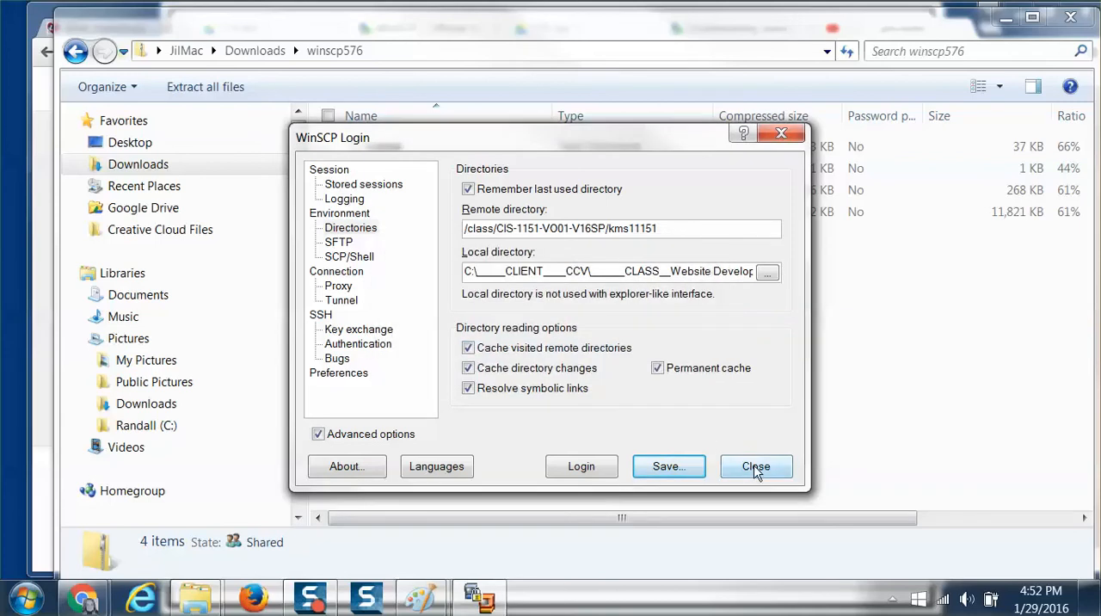
pyautogui.click(754, 469)
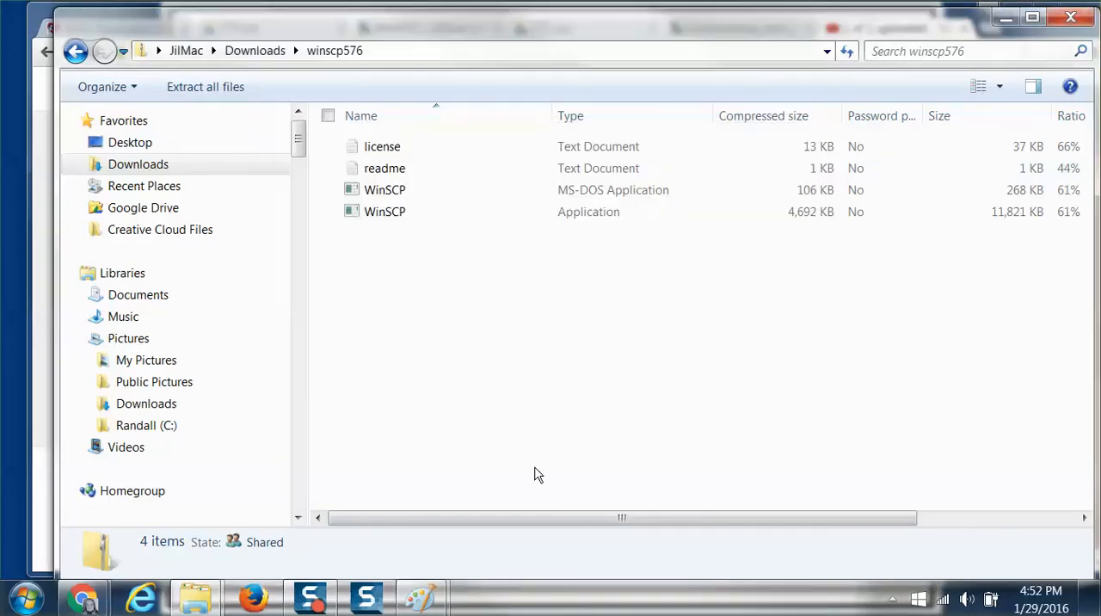
# Restart WinSCP, log in with the stored stweb.ccv.edu session that has leading underscores, and move its window fully into view.
pyautogui.click(26, 599)
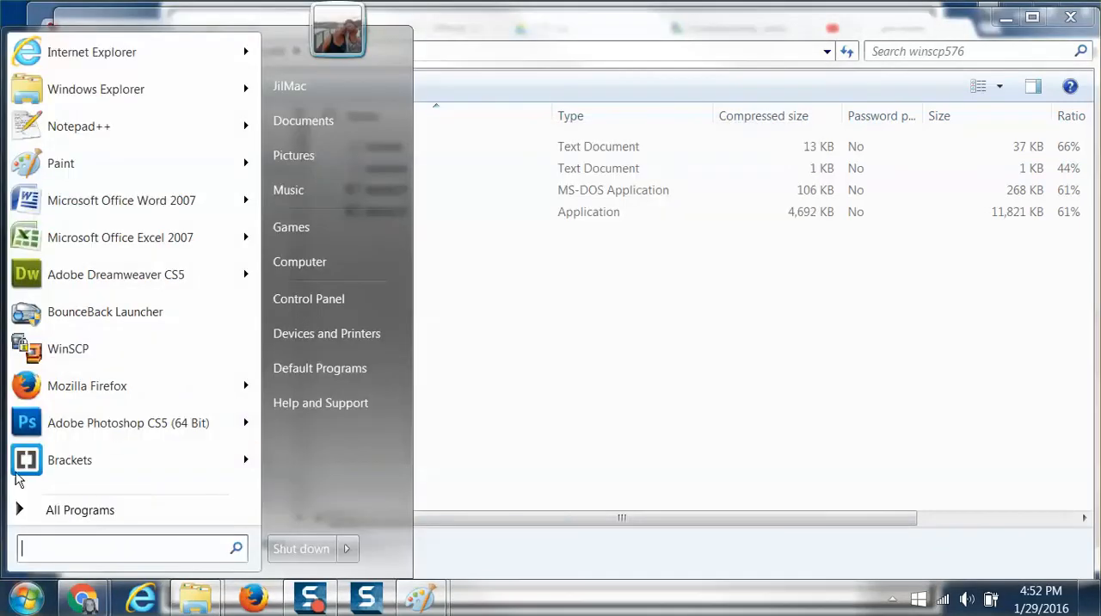
pyautogui.click(52, 351)
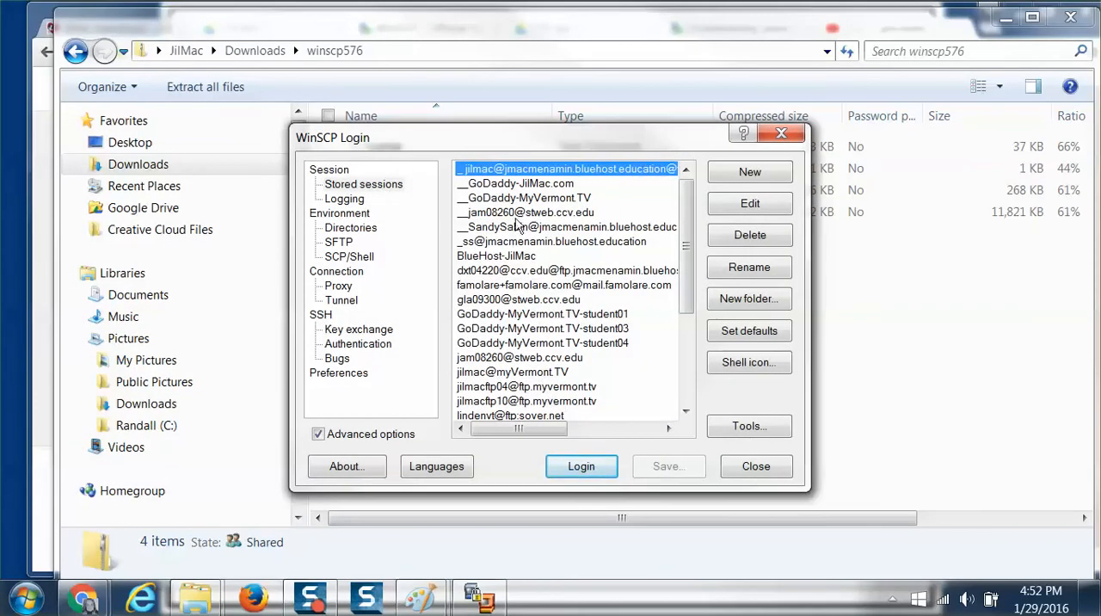
pyautogui.click(523, 212)
pyautogui.click(581, 470)
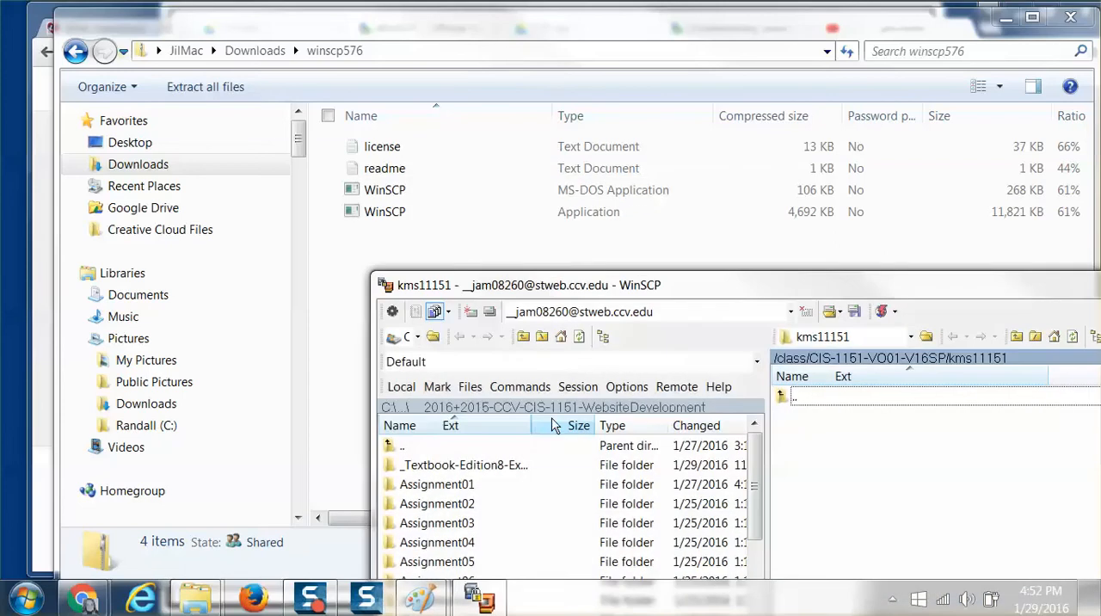
pyautogui.moveTo(807, 291); pyautogui.dragTo(521, 23)
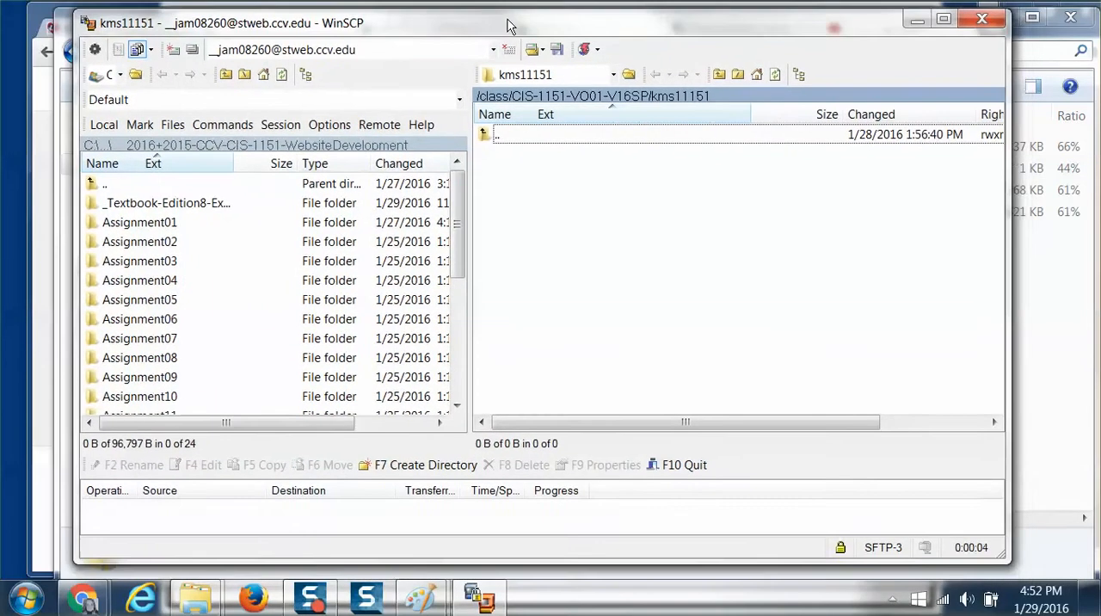
# Go up two levels on the remote server to the /class directory and look through the course folders.
pyautogui.doubleClick(482, 129)
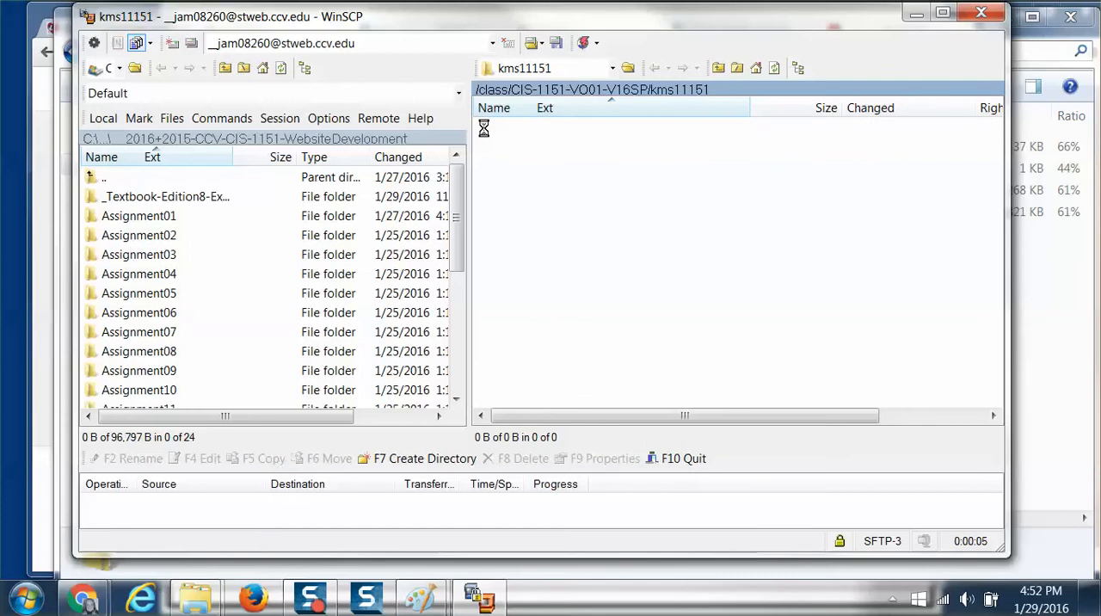
pyautogui.doubleClick(482, 129)
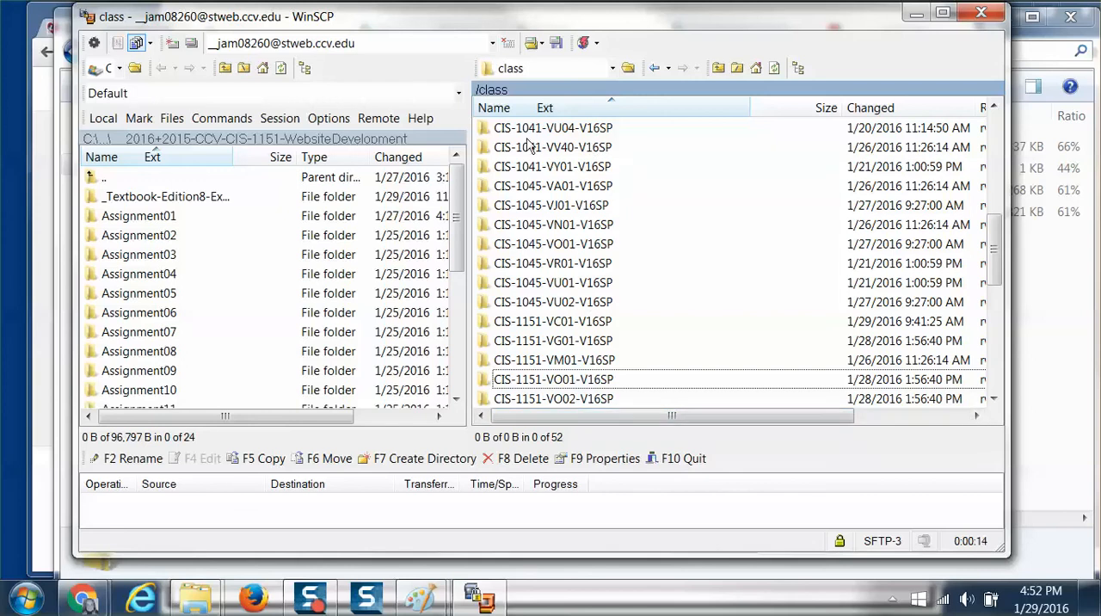
pyautogui.scroll(-2, 534, 175)
pyautogui.scroll(-5, 533, 175)
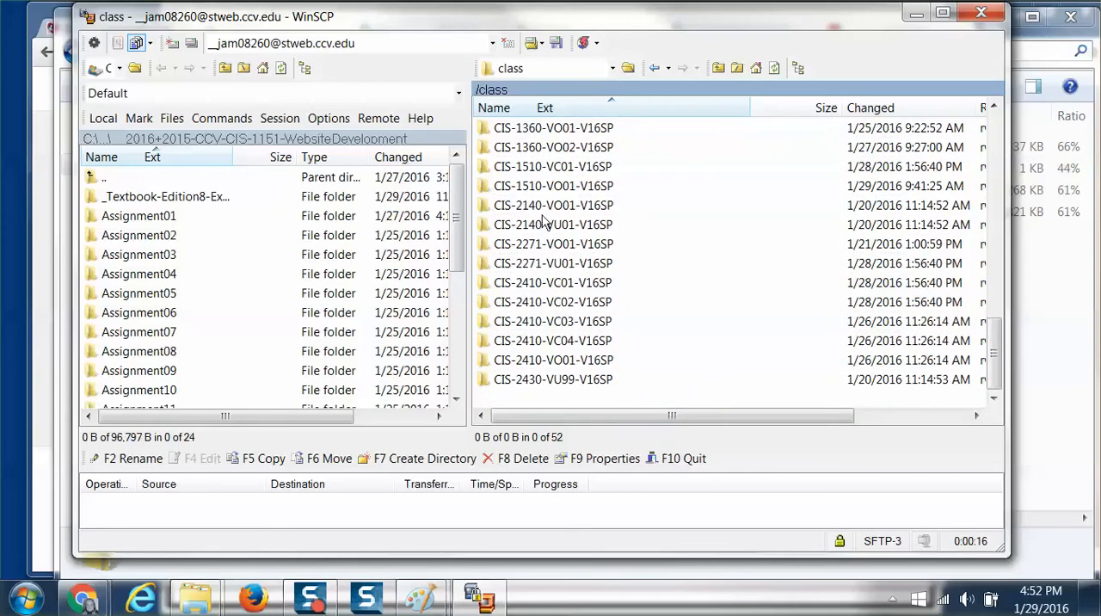
pyautogui.scroll(12, 532, 233)
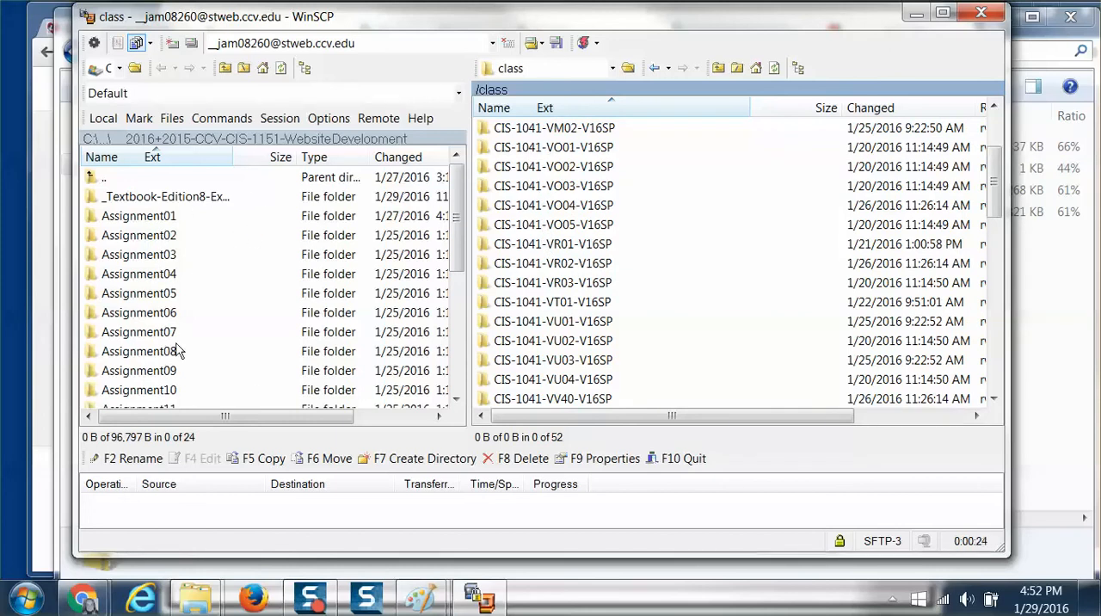
# Open the local chapter-01 folder inside _Textbook-Edition8-Examples and widen the Name column to show the file names.
pyautogui.doubleClick(129, 197)
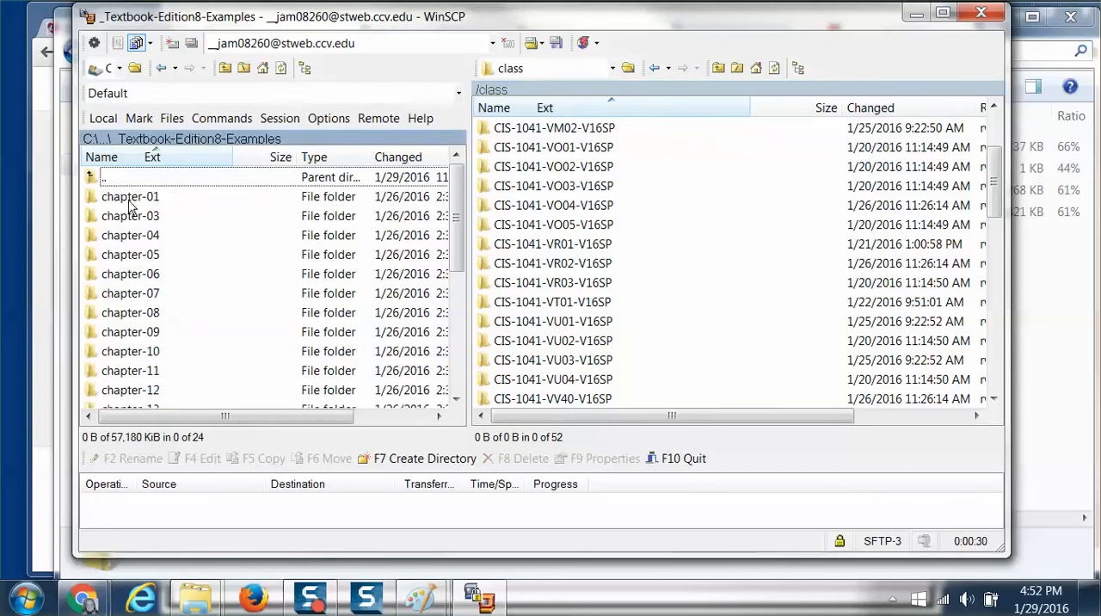
pyautogui.doubleClick(129, 197)
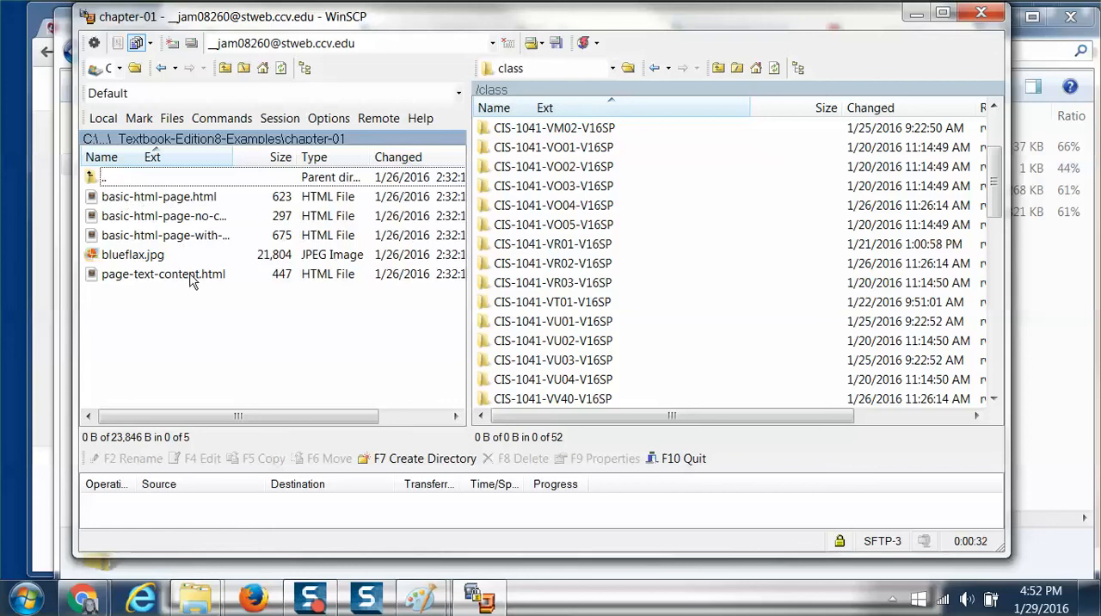
pyautogui.moveTo(232, 156); pyautogui.dragTo(293, 157)
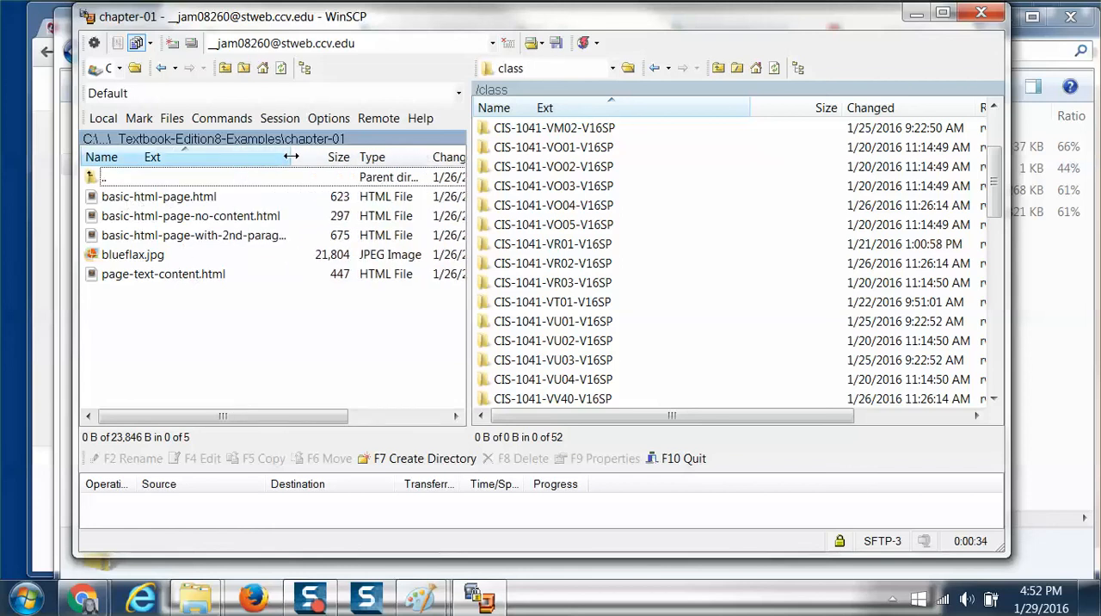
# Open the local blueflax.jpg in the WinSCP editor, look at its contents and close the editor.
pyautogui.doubleClick(127, 258)
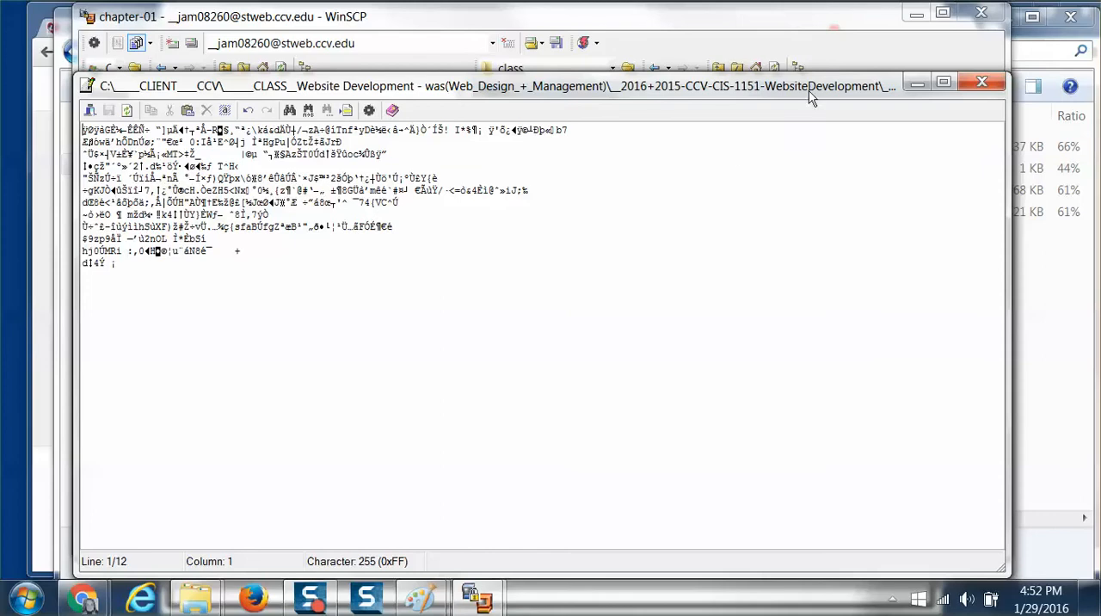
pyautogui.click(982, 81)
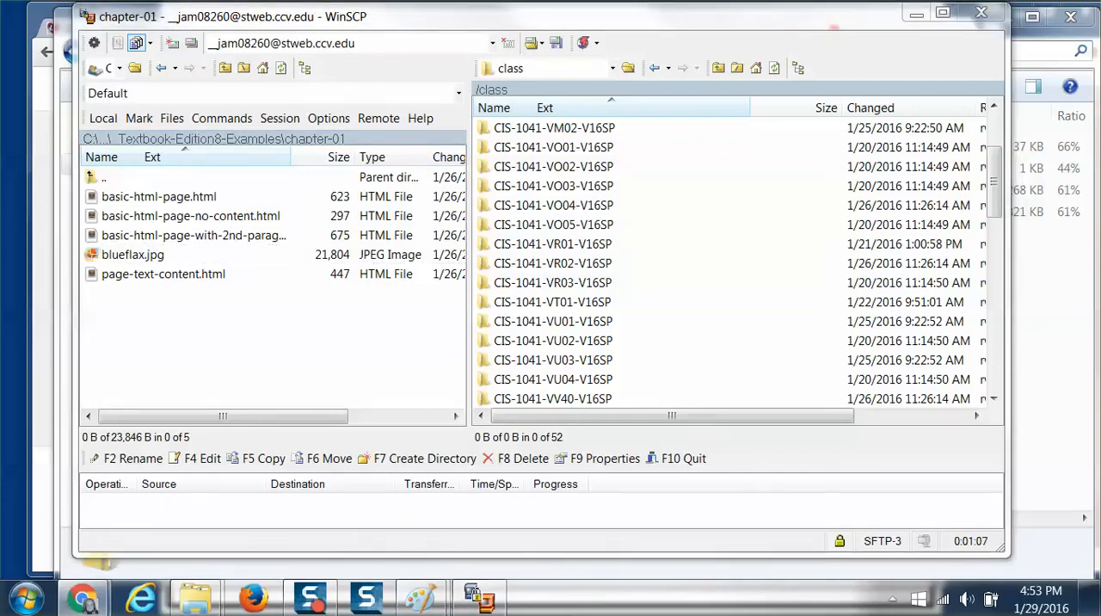
# Bring the new Chrome window partly into view, then shift and narrow the WinSCP window to make room beside its remote file list.
pyautogui.moveTo(1100, 95); pyautogui.dragTo(1100, 72)
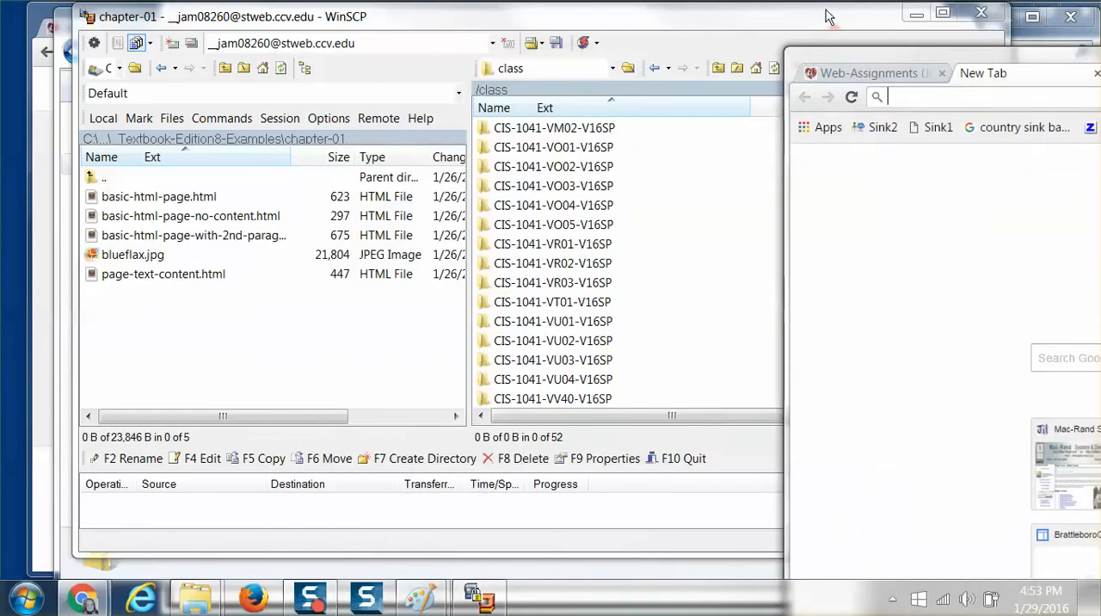
pyautogui.moveTo(802, 18); pyautogui.dragTo(358, 23)
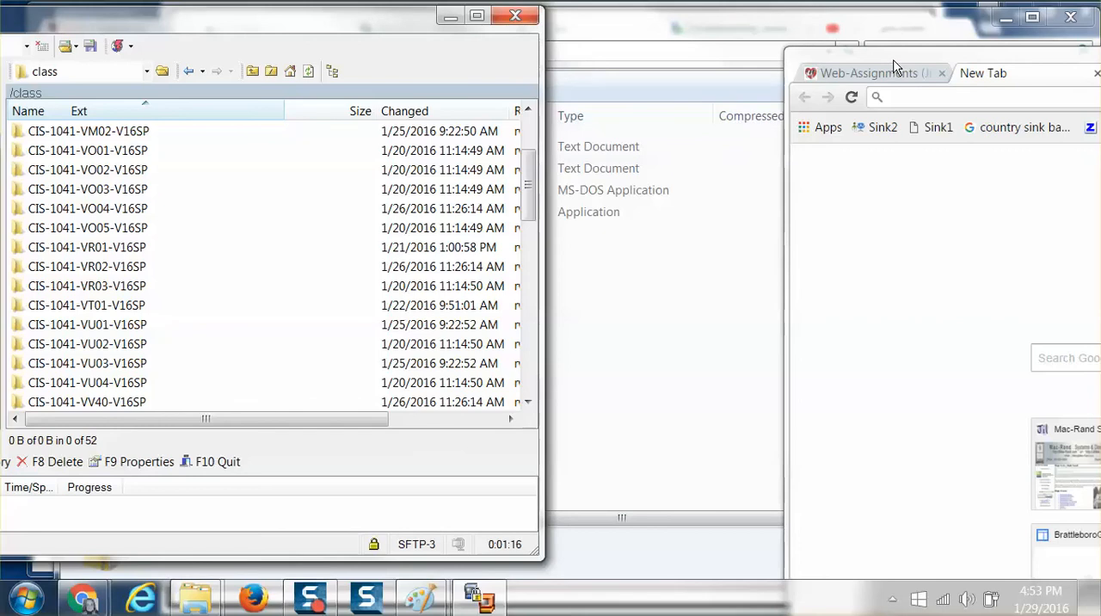
pyautogui.moveTo(542, 263); pyautogui.dragTo(350, 258)
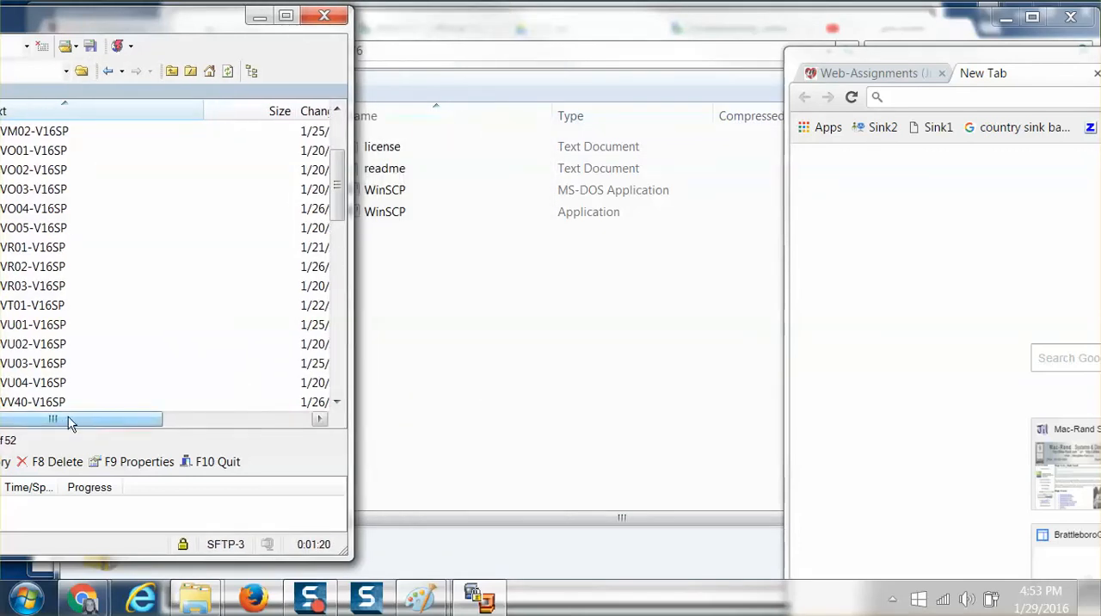
# Narrow the Name and Changed columns of the remote file list so the Rights and Owner columns fit.
pyautogui.moveTo(69, 420); pyautogui.dragTo(12, 409)
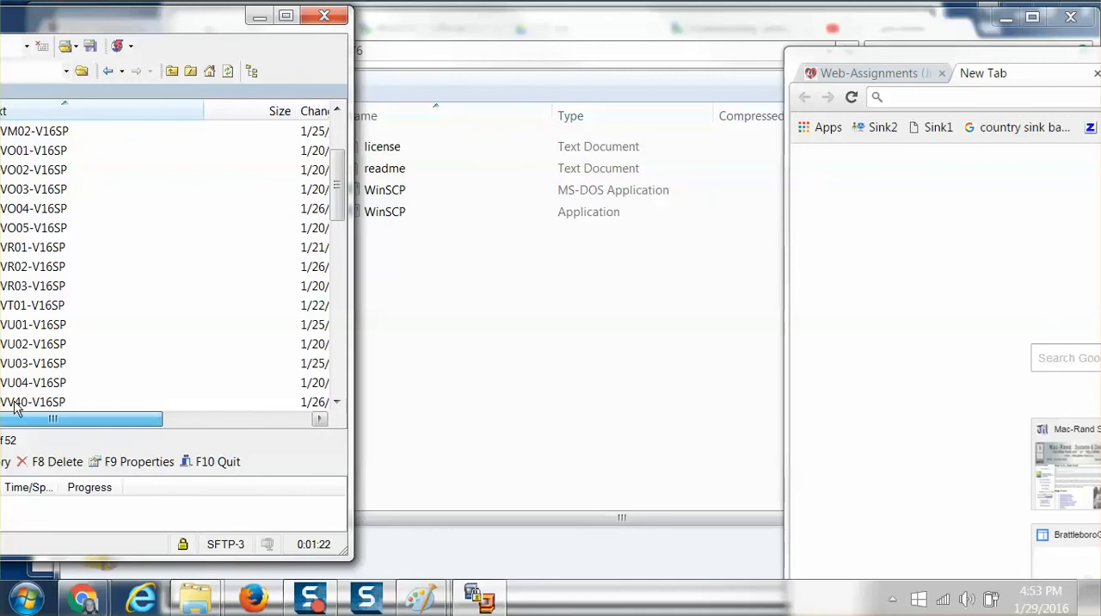
pyautogui.moveTo(202, 110); pyautogui.dragTo(151, 120)
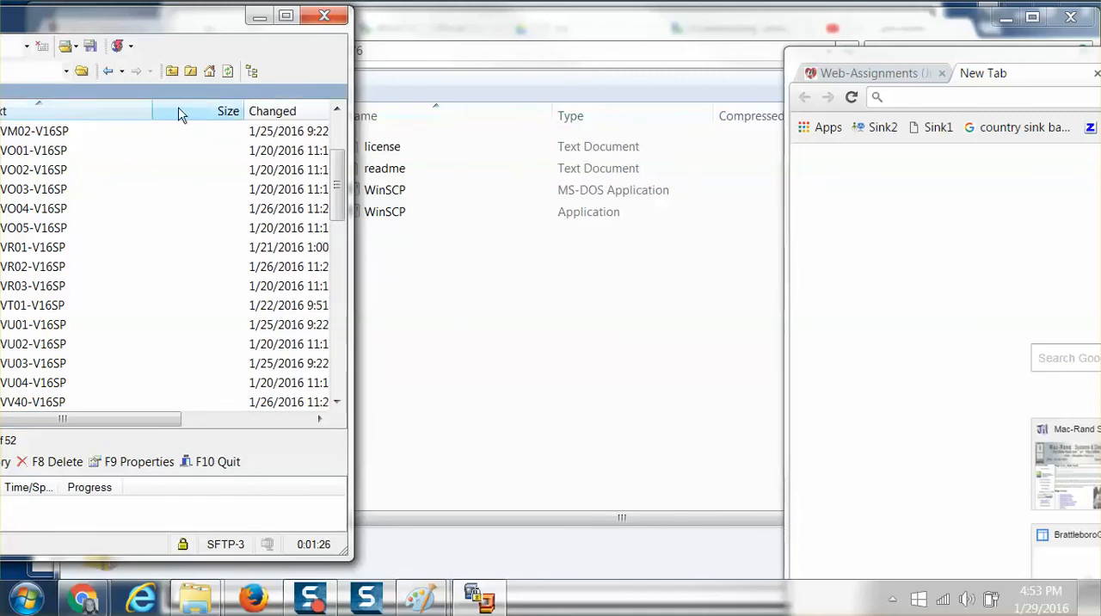
pyautogui.moveTo(149, 109); pyautogui.dragTo(73, 109)
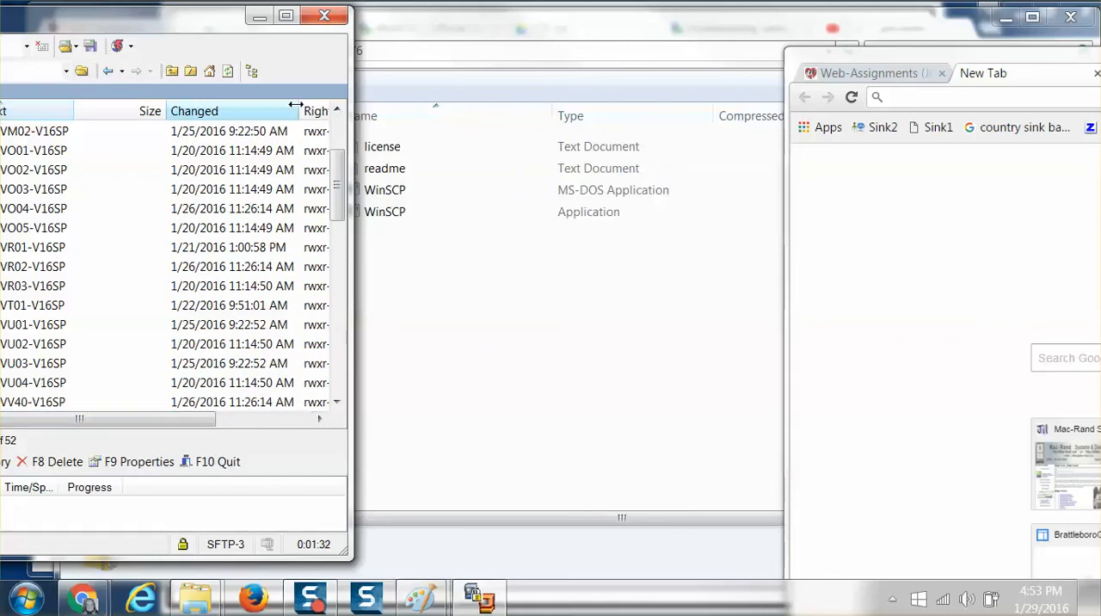
pyautogui.moveTo(301, 109); pyautogui.dragTo(210, 110)
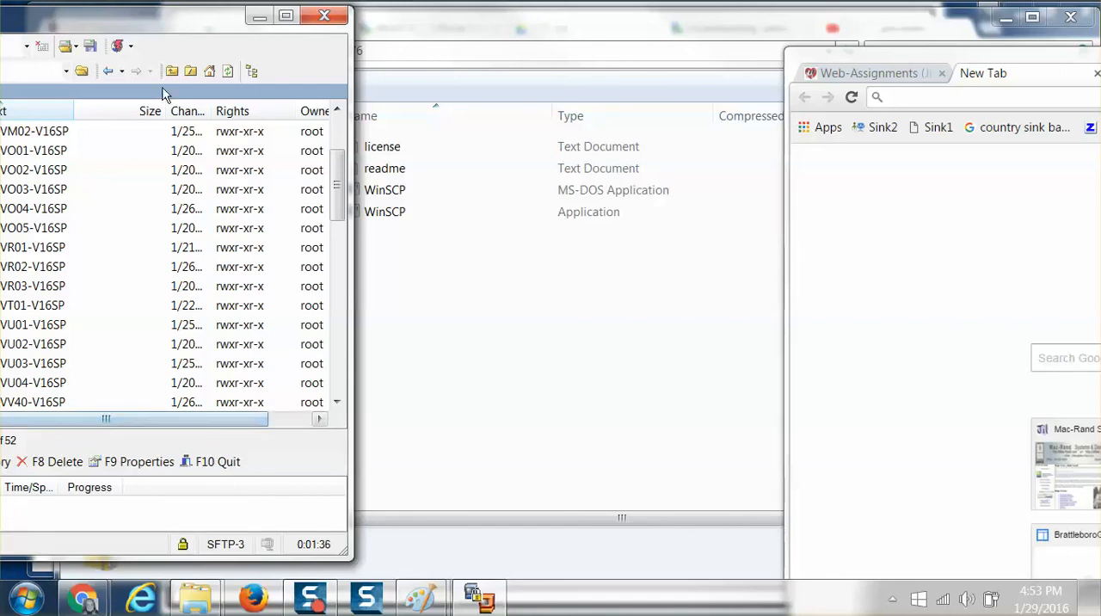
# Arrange WinSCP and the Chrome window side by side with the remote folder names fully in view.
pyautogui.moveTo(152, 32); pyautogui.dragTo(234, 23)
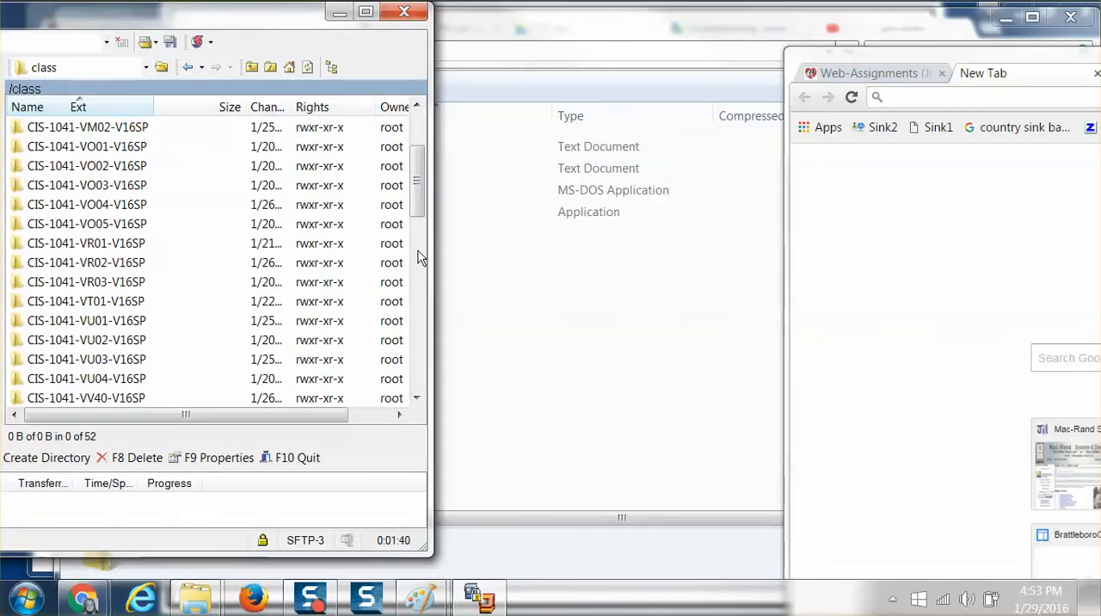
pyautogui.click(849, 62)
pyautogui.moveTo(849, 62); pyautogui.dragTo(528, 9)
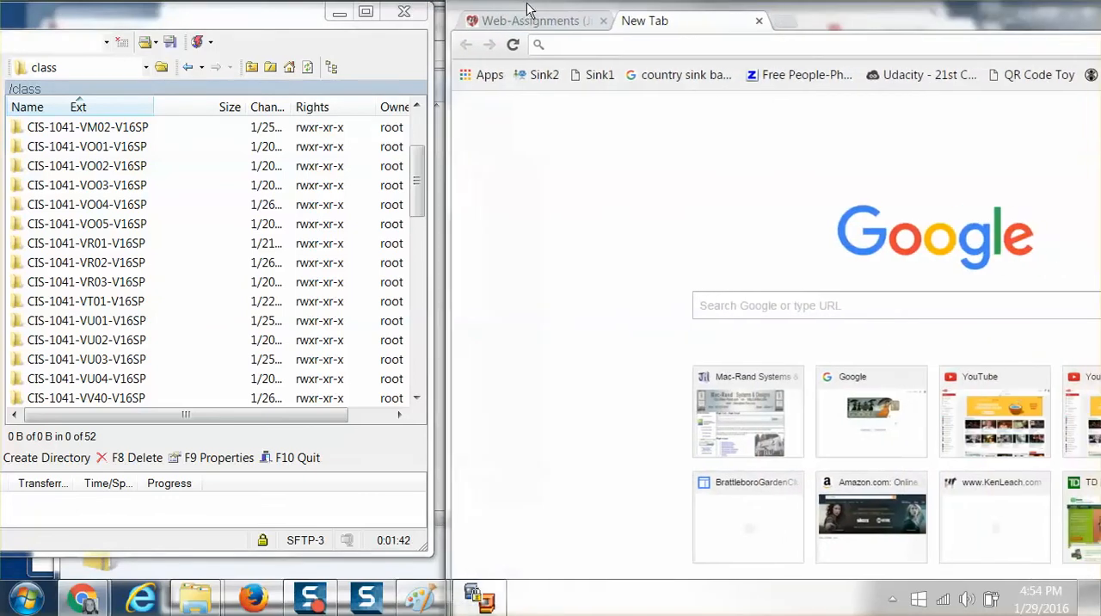
# Switch to Chrome, load stweb.ccv.edu and enlarge the page so the class folder index is readable.
pyautogui.click(561, 44)
pyautogui.write('stweb.')
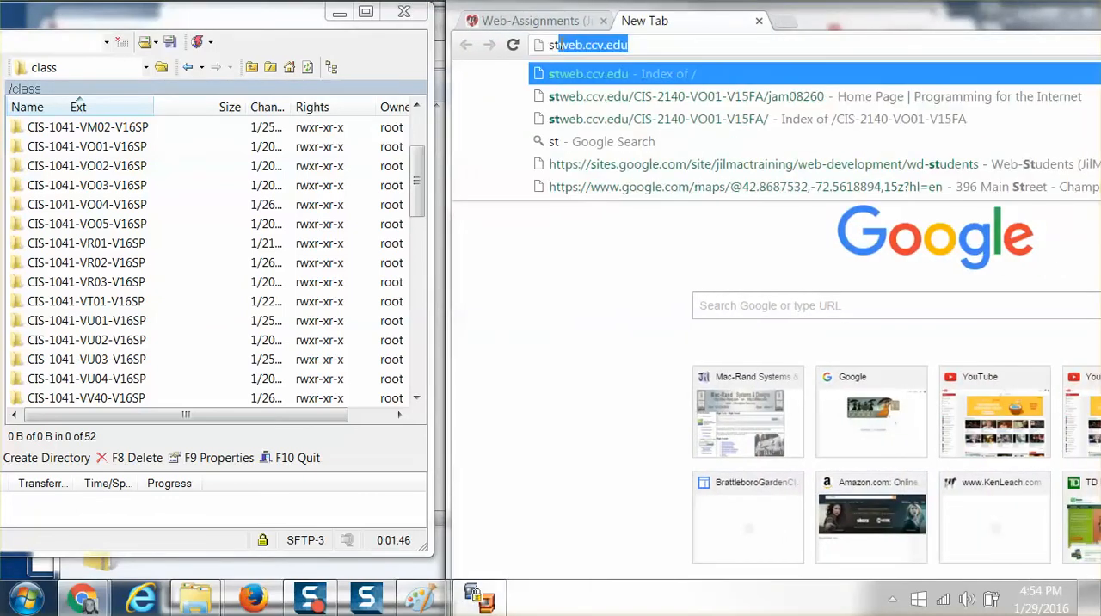
pyautogui.write('ccv.edu')
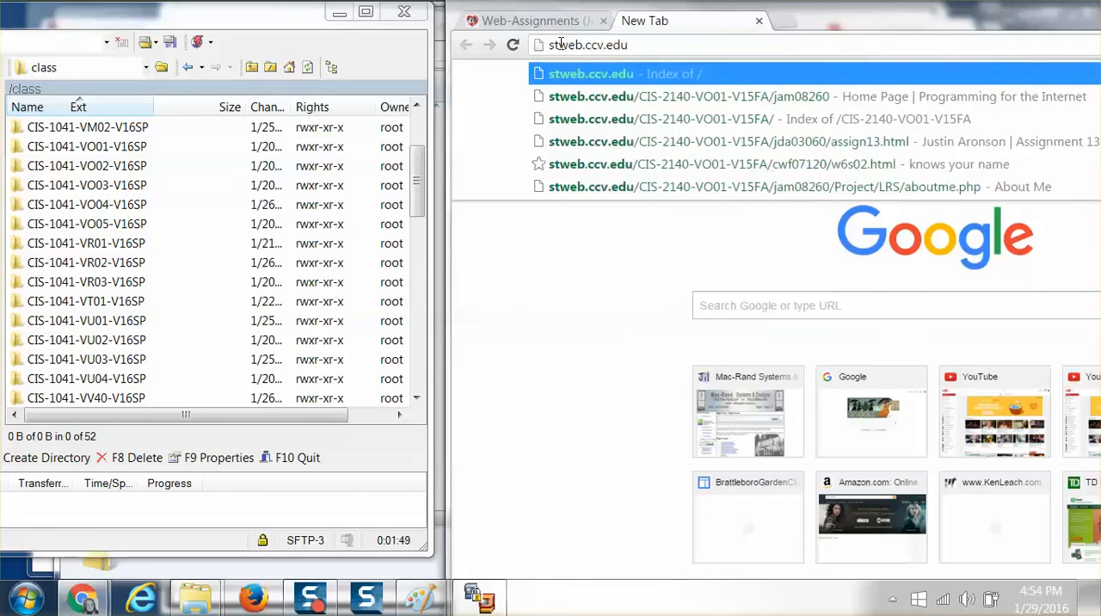
pyautogui.press('Return')
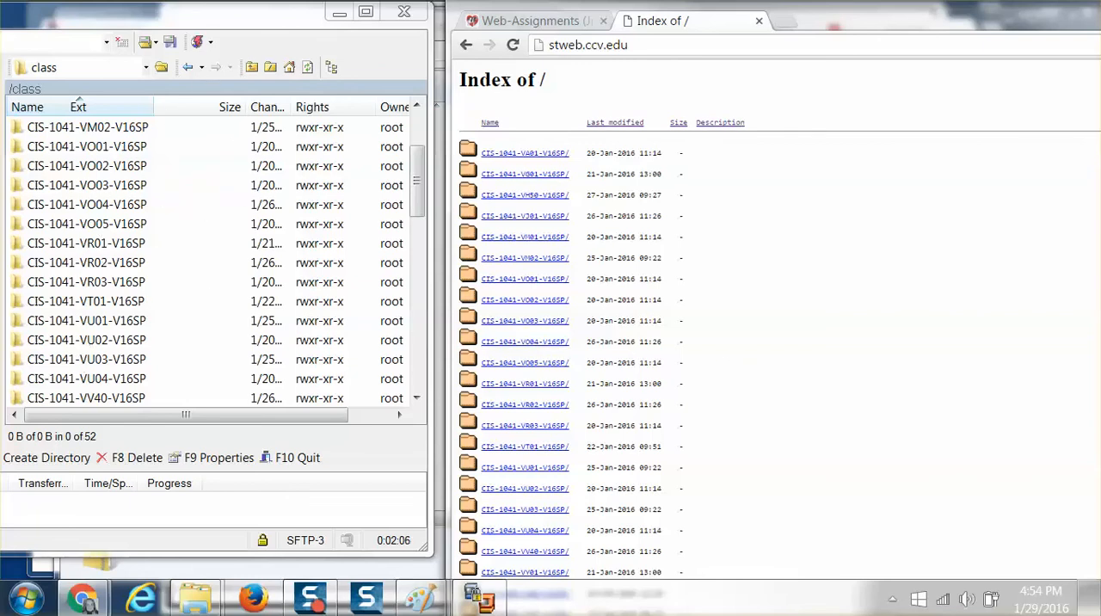
pyautogui.hotkey('ctrl', '+')
pyautogui.hotkey('ctrl', '+')
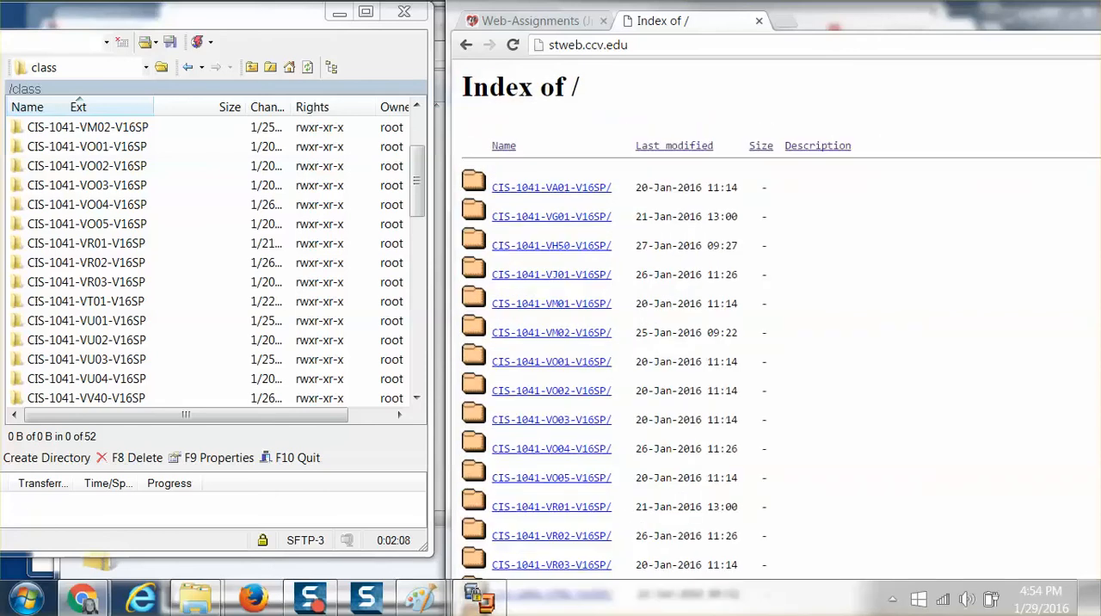
pyautogui.hotkey('ctrl', '+')
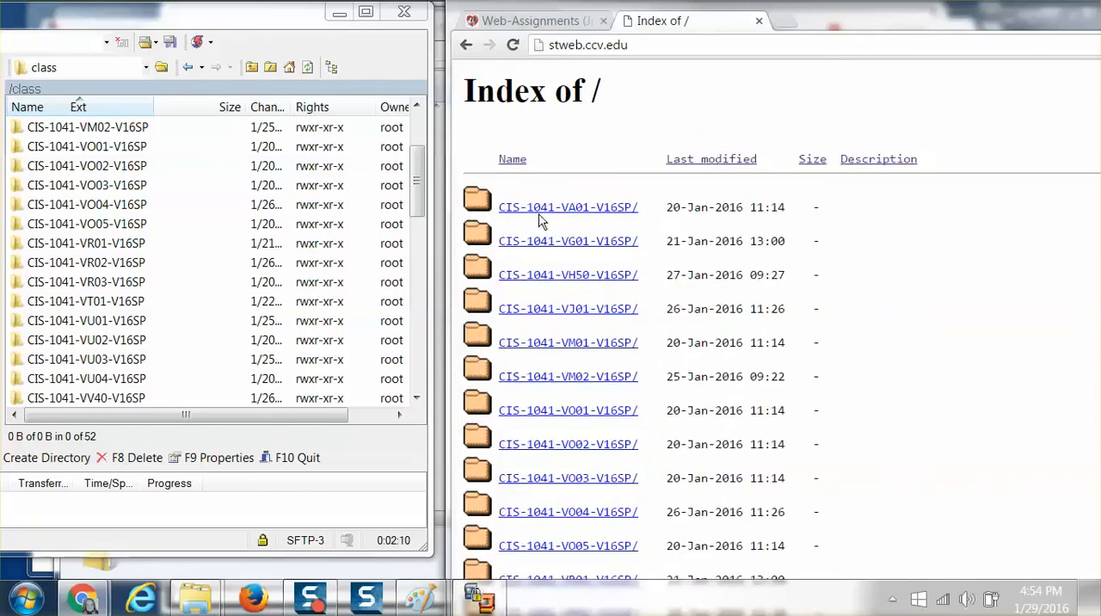
# Open the CIS-1151-VO01-V16SP course folder on the website and enter the instructor's own folder.
pyautogui.scroll(-2, 507, 245)
pyautogui.scroll(-10, 509, 248)
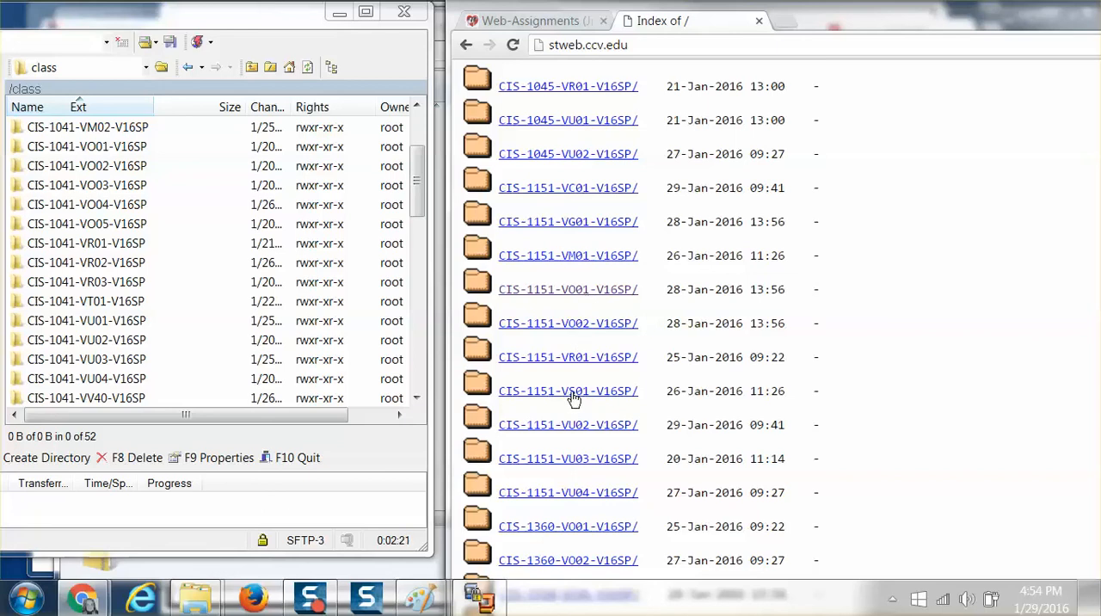
pyautogui.click(530, 292)
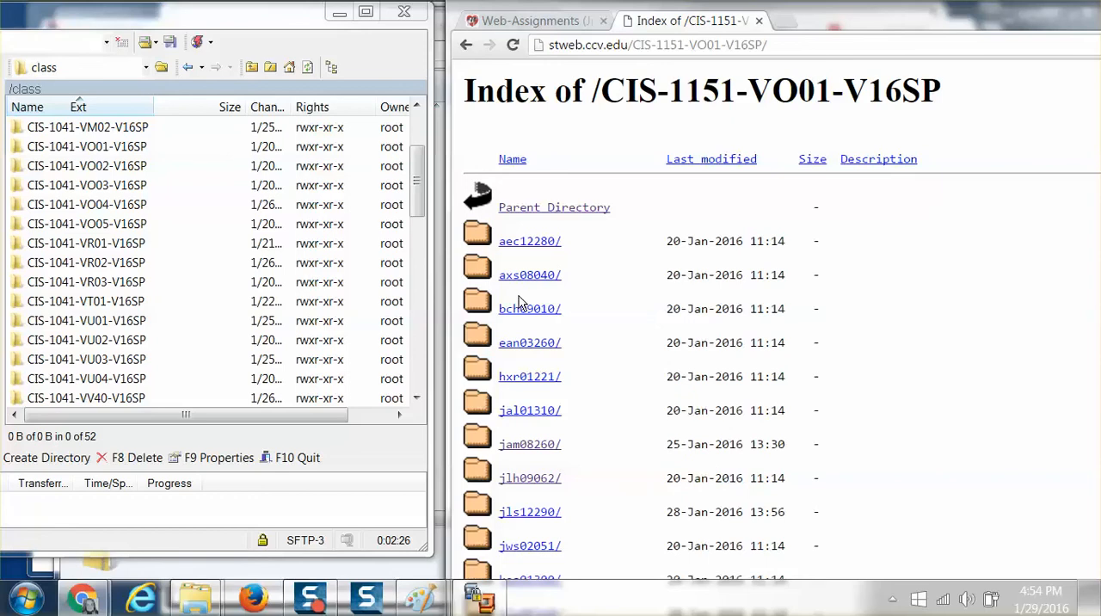
pyautogui.scroll(-2, 590, 336)
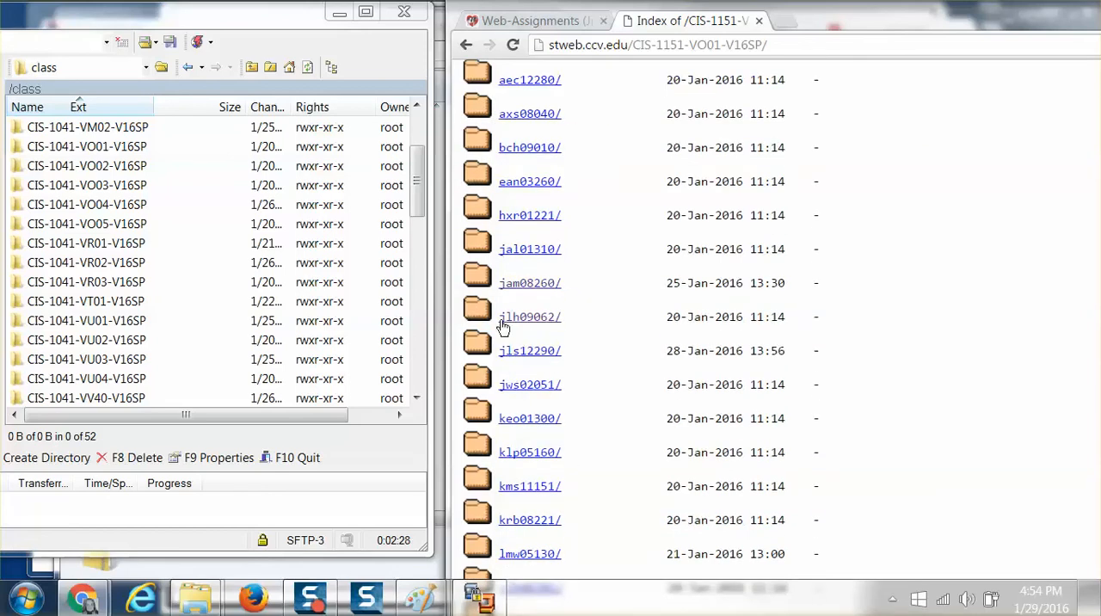
pyautogui.click(514, 286)
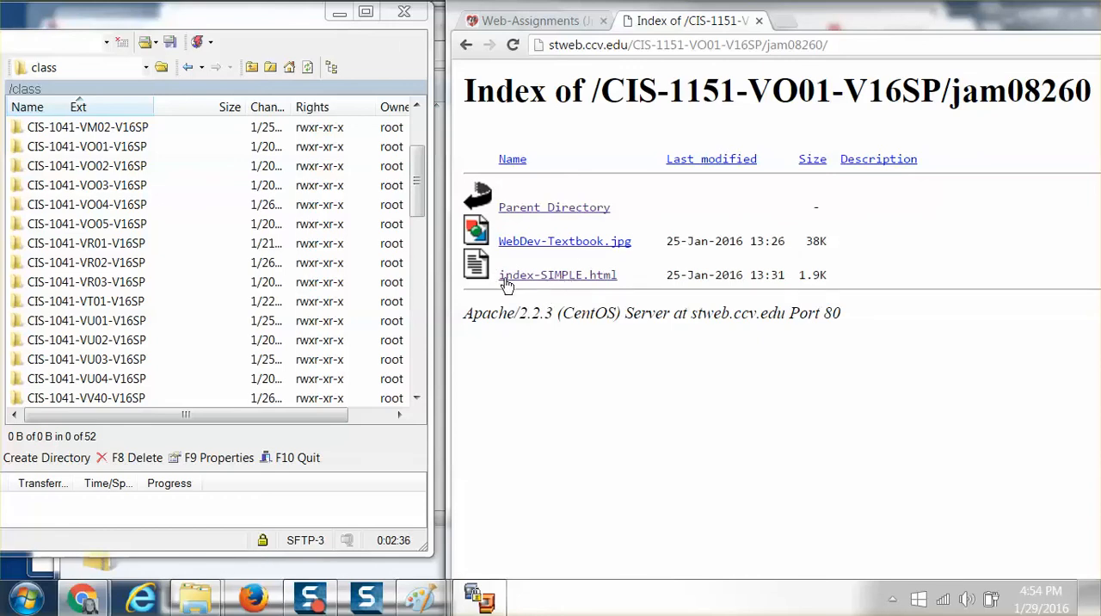
# Open index-SIMPLE.html and look through the page from its heading to the assignment links.
pyautogui.click(557, 277)
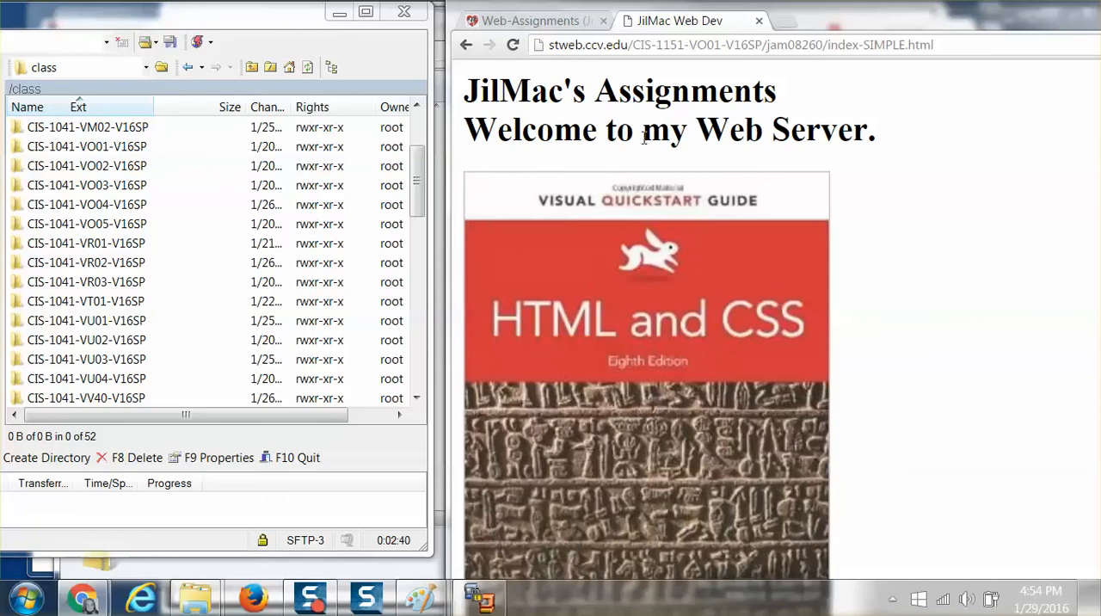
pyautogui.scroll(-2, 643, 138)
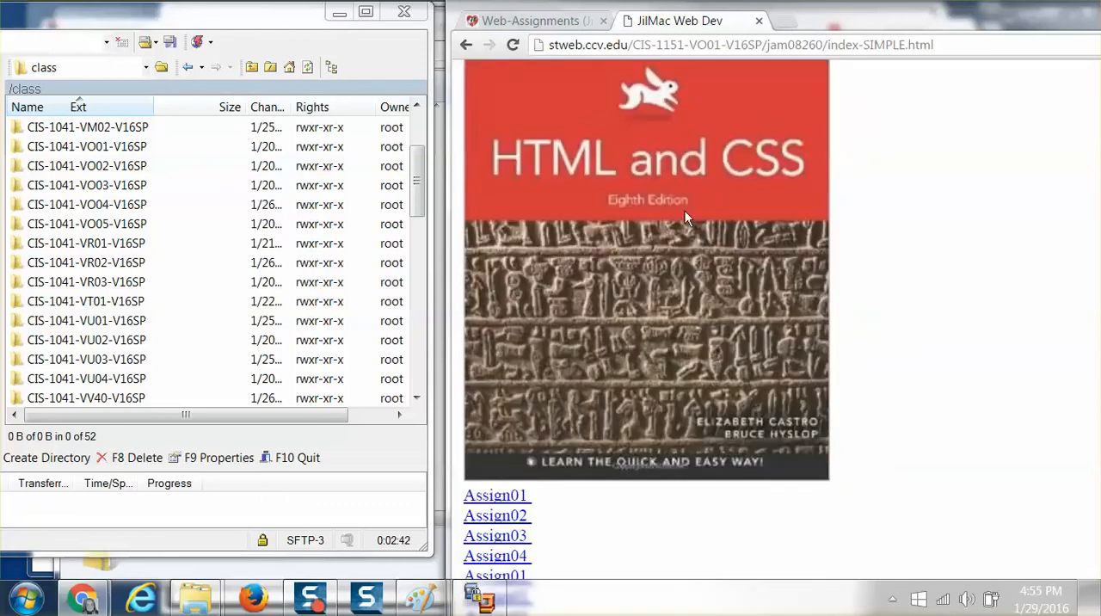
pyautogui.scroll(-2, 602, 284)
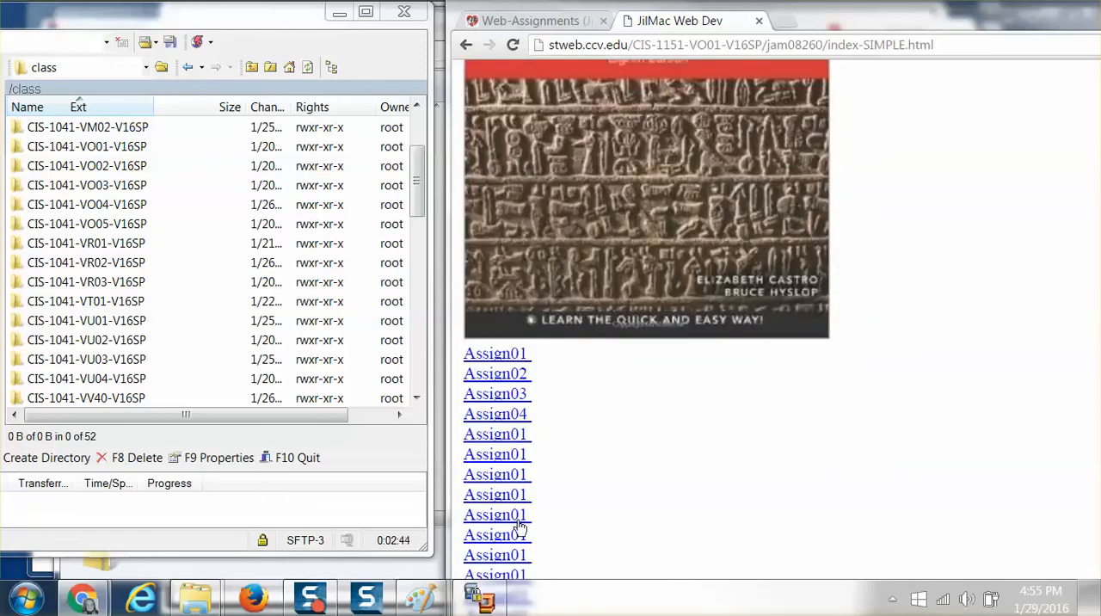
pyautogui.scroll(4, 516, 344)
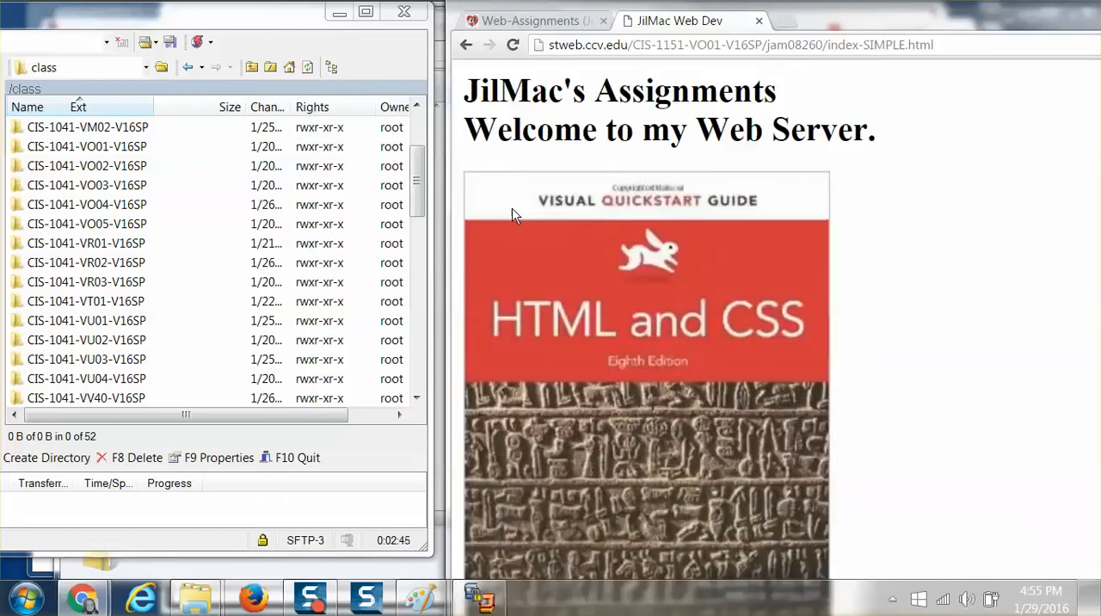
# Return to the CIS-1151-VO01-V16SP index, try to open the first student's folder and highlight the response text and the folder name in the address.
pyautogui.click(466, 46)
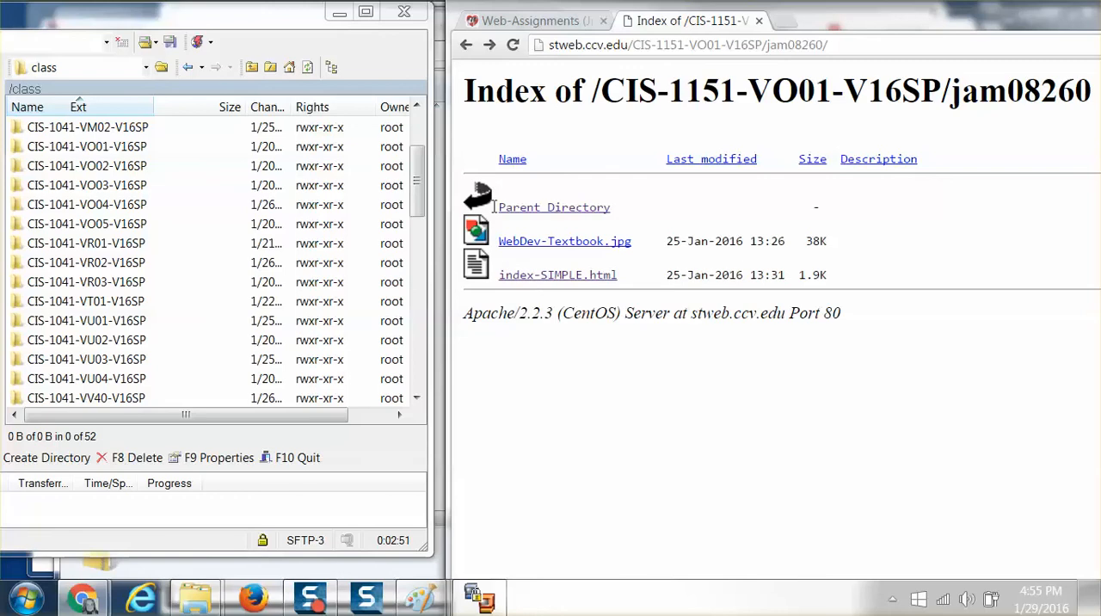
pyautogui.click(465, 47)
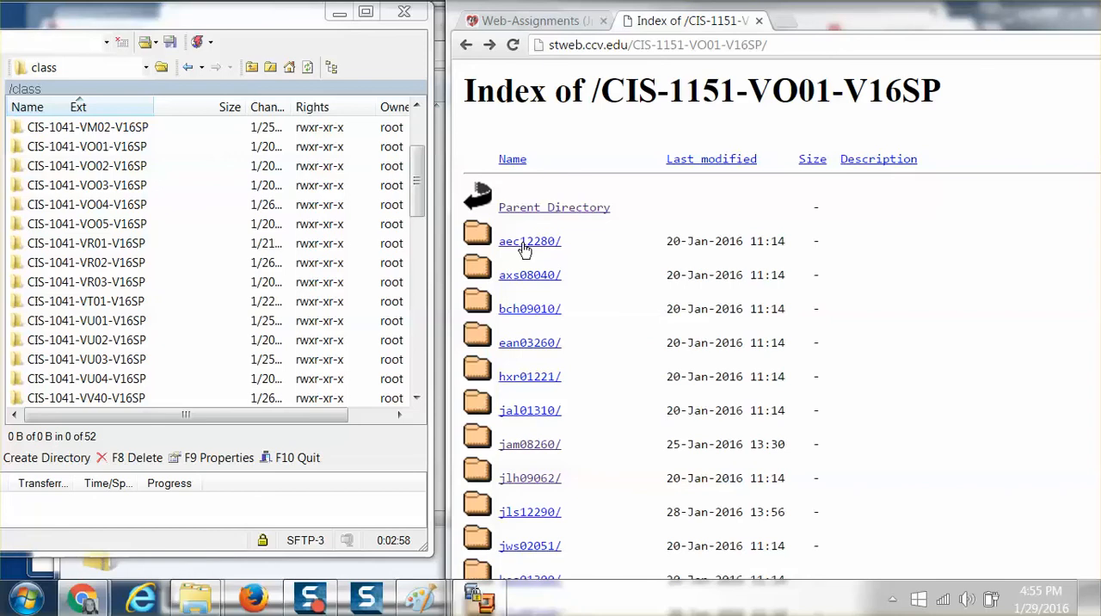
pyautogui.click(527, 245)
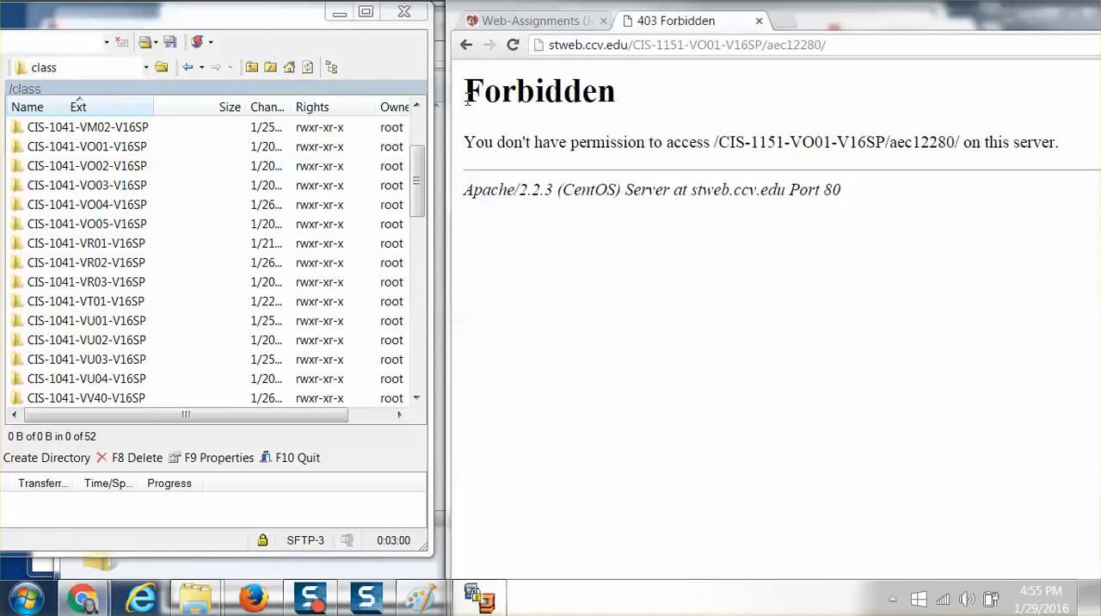
pyautogui.moveTo(462, 93); pyautogui.dragTo(845, 247)
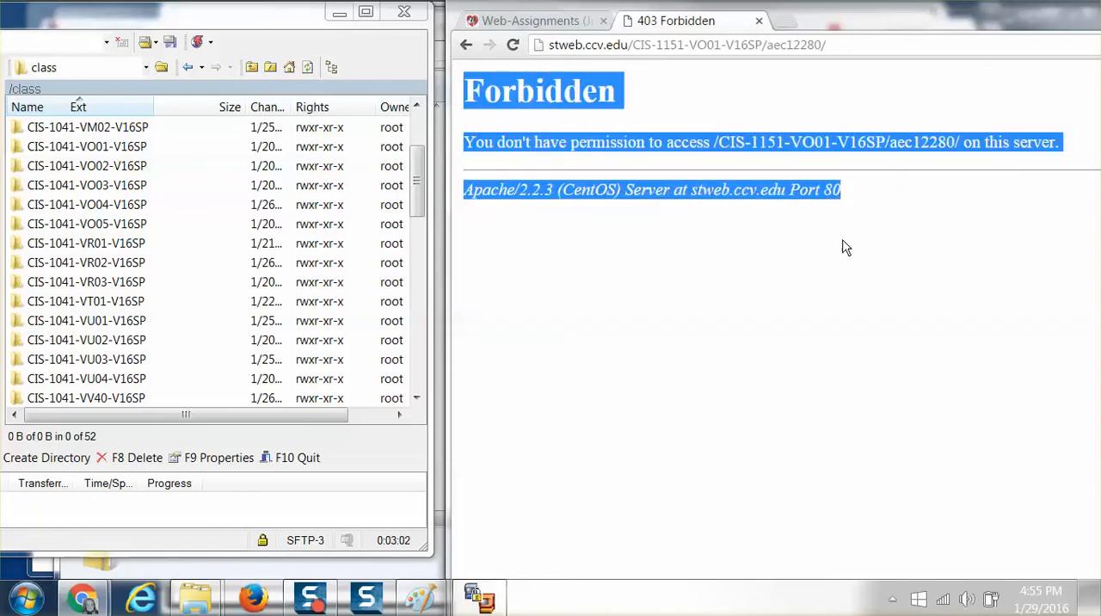
pyautogui.click(679, 93)
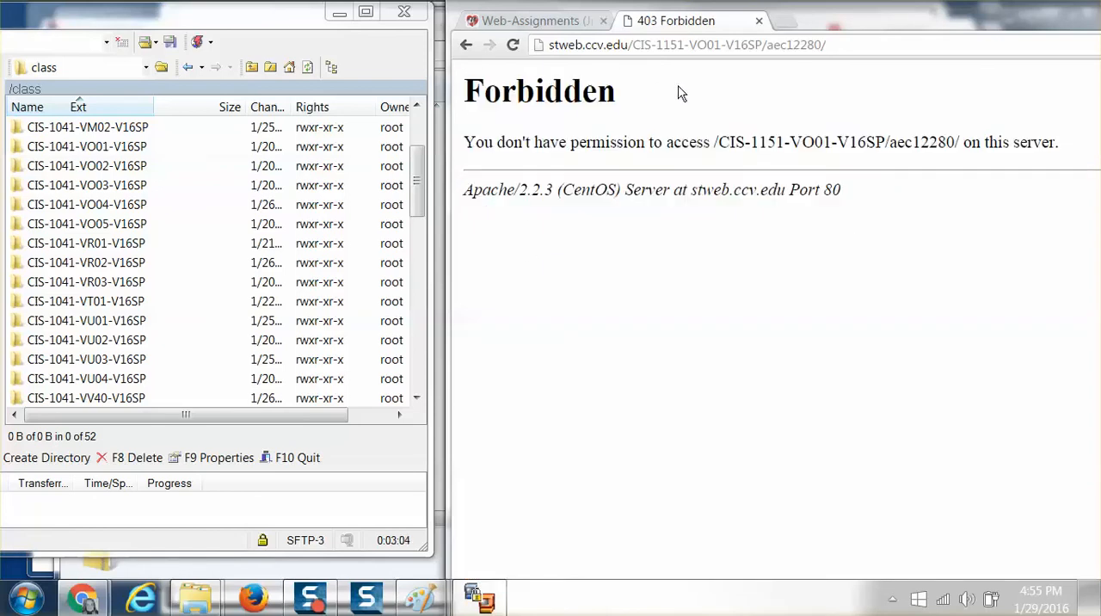
pyautogui.moveTo(769, 47); pyautogui.dragTo(833, 47)
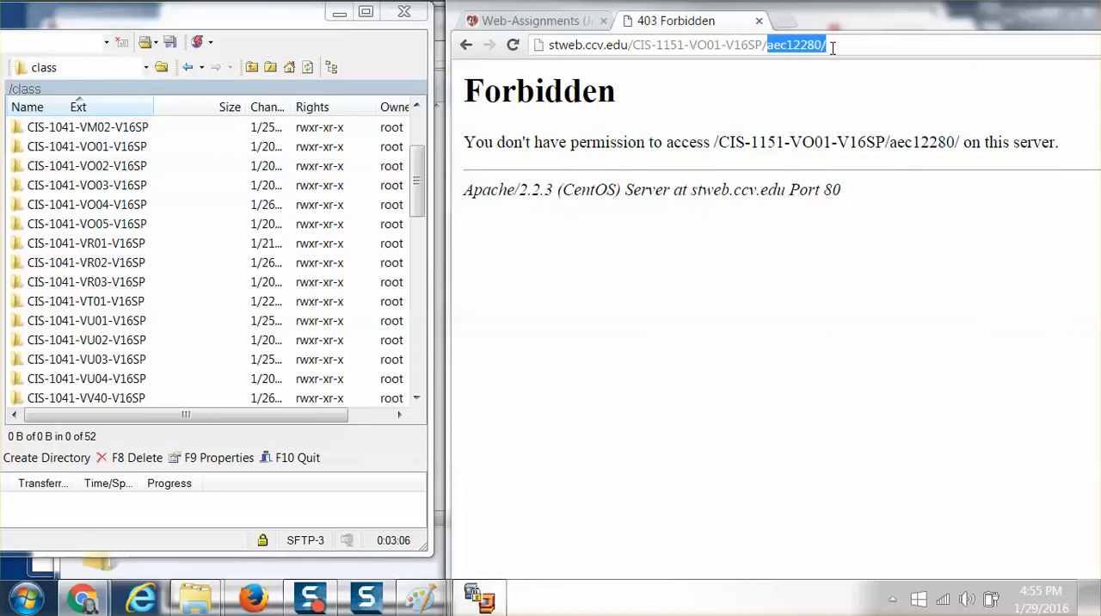
# Switch to WinSCP, open CIS-1151-VS01-V16SP under /class to view its student folders, and return to /class.
pyautogui.click(45, 148)
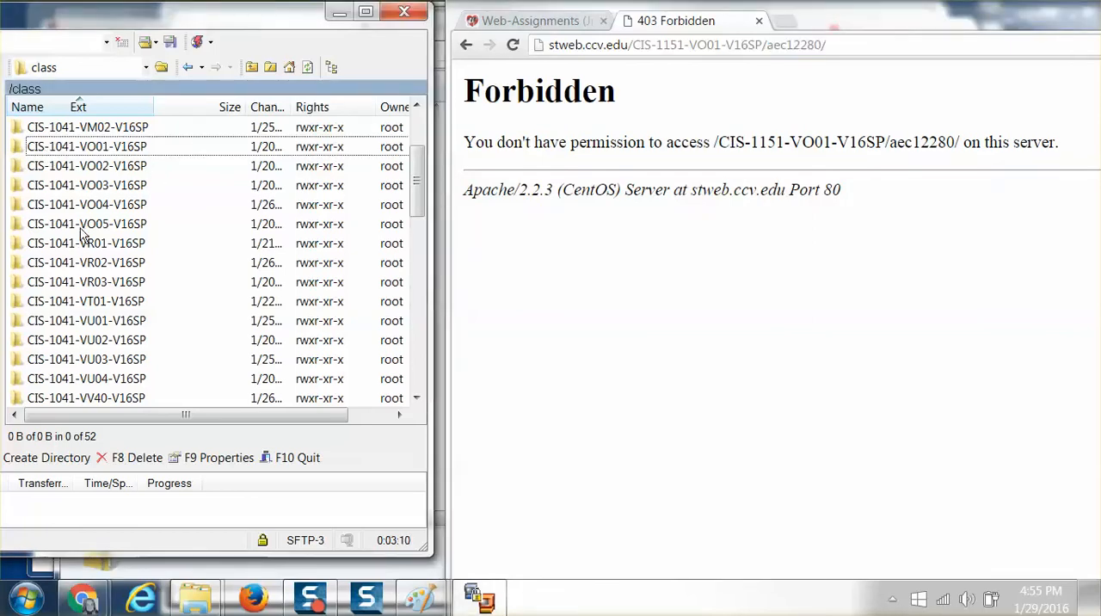
pyautogui.scroll(-7, 86, 241)
pyautogui.scroll(-1, 123, 259)
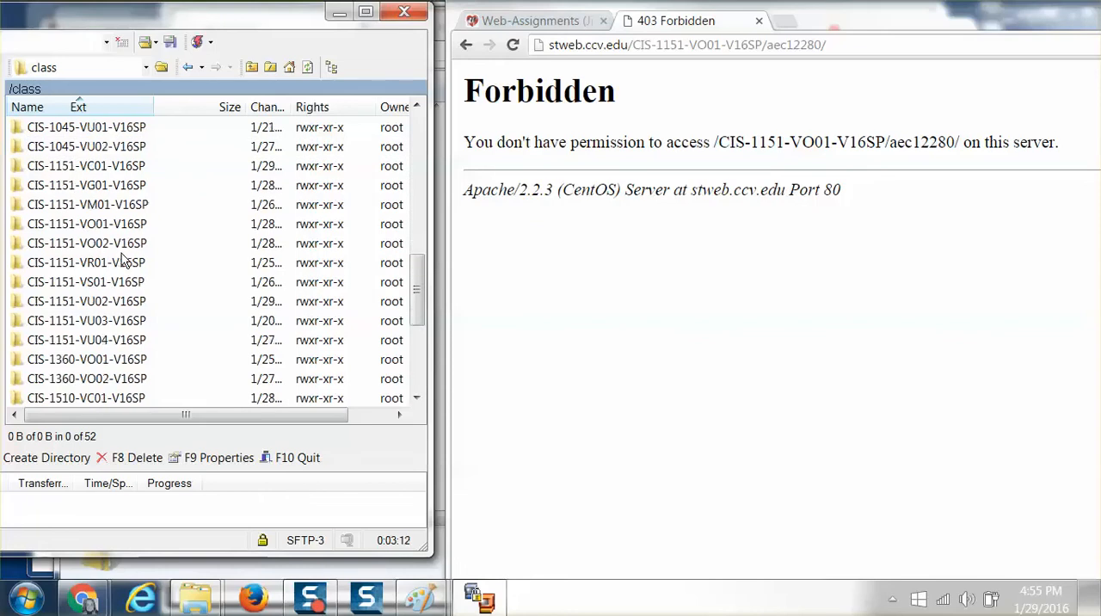
pyautogui.click(85, 288)
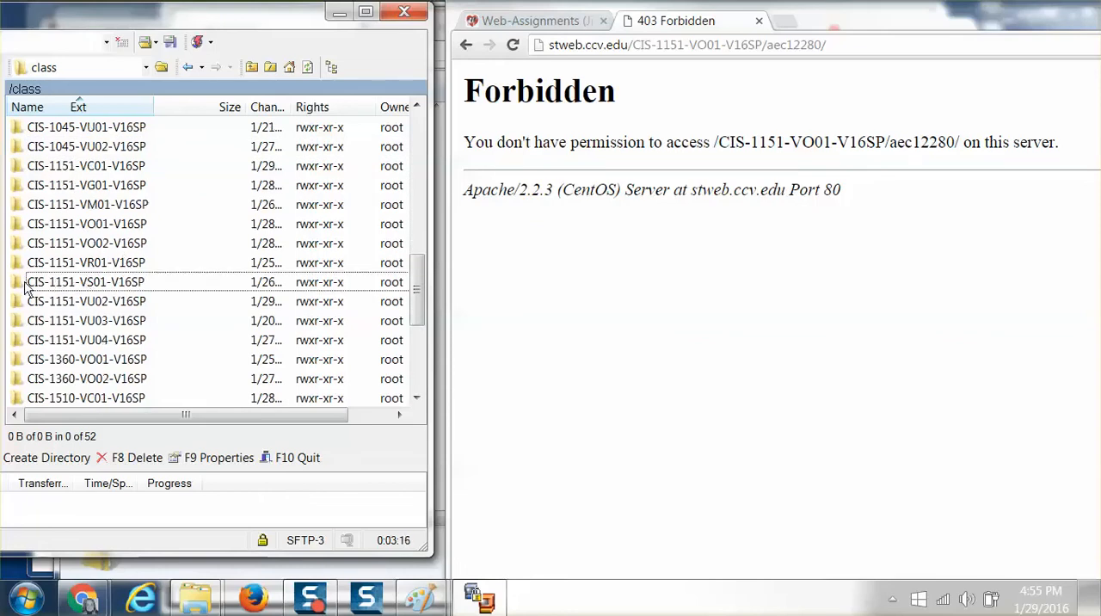
pyautogui.doubleClick(24, 284)
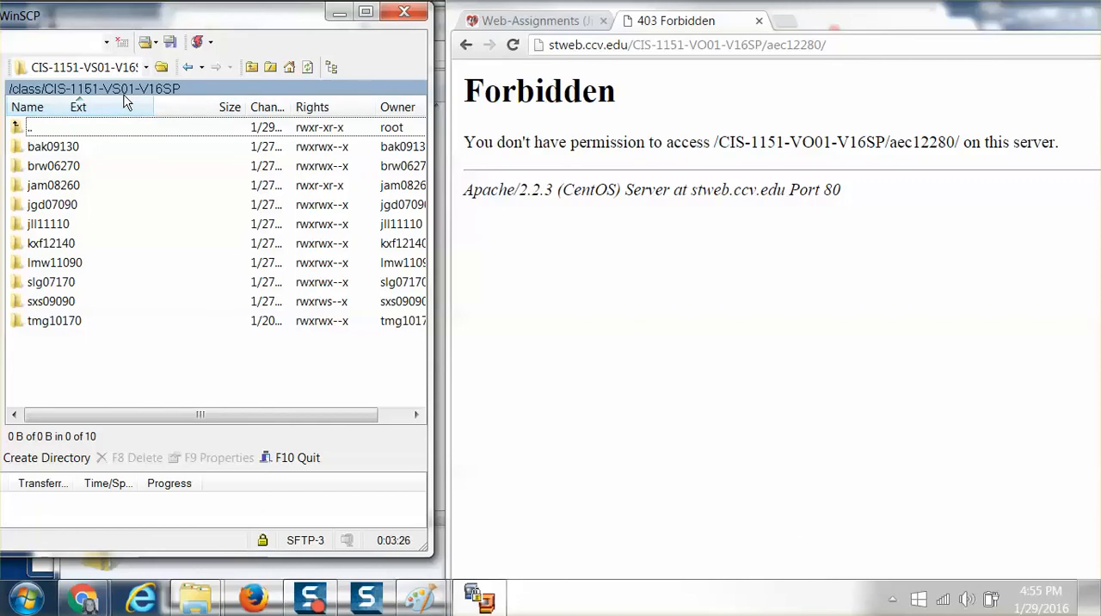
pyautogui.doubleClick(15, 129)
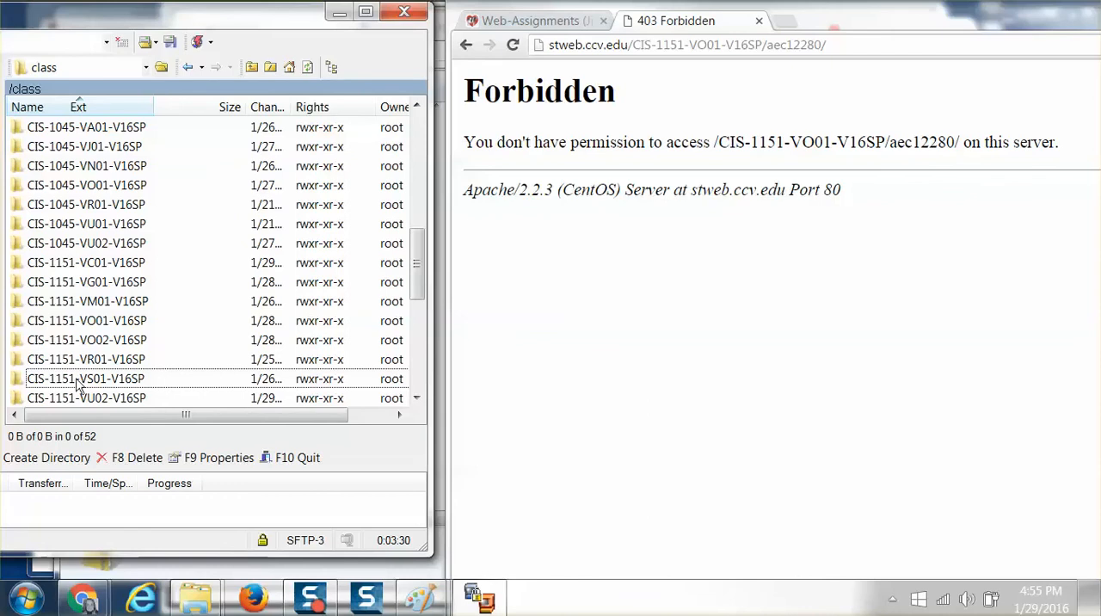
# Open CIS-1151-VO01-V16SP in WinSCP, check the instructor's own folder, and enter the first student's folder.
pyautogui.doubleClick(86, 322)
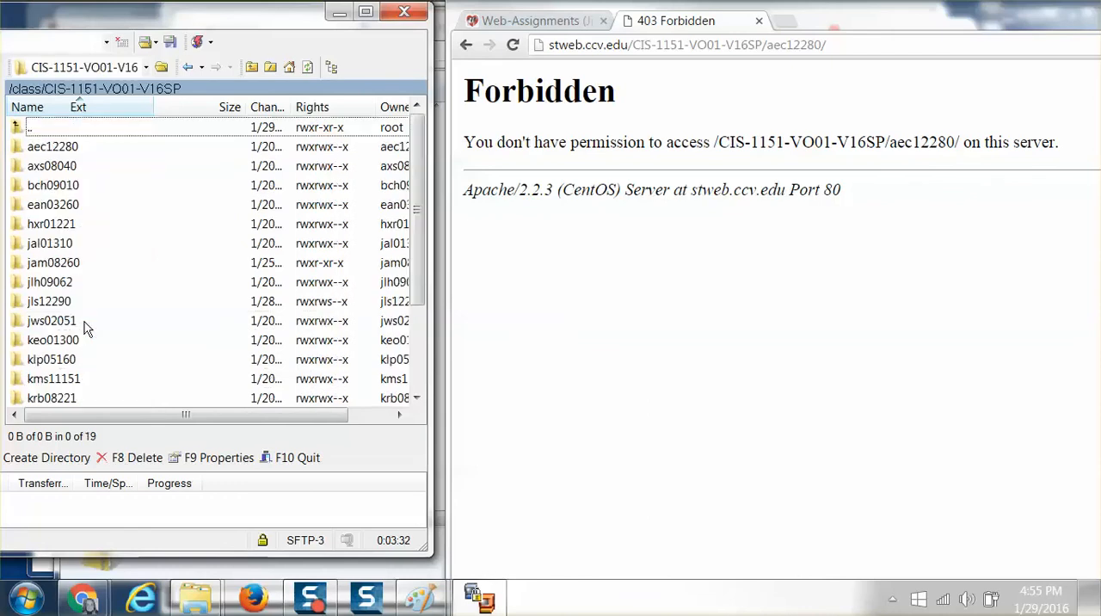
pyautogui.doubleClick(41, 263)
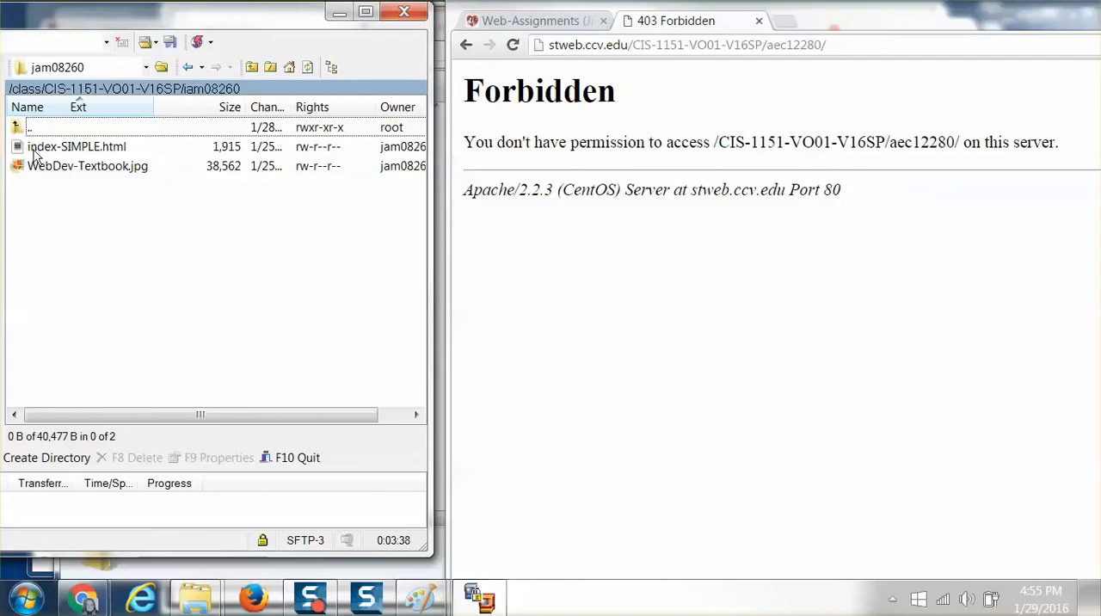
pyautogui.doubleClick(18, 129)
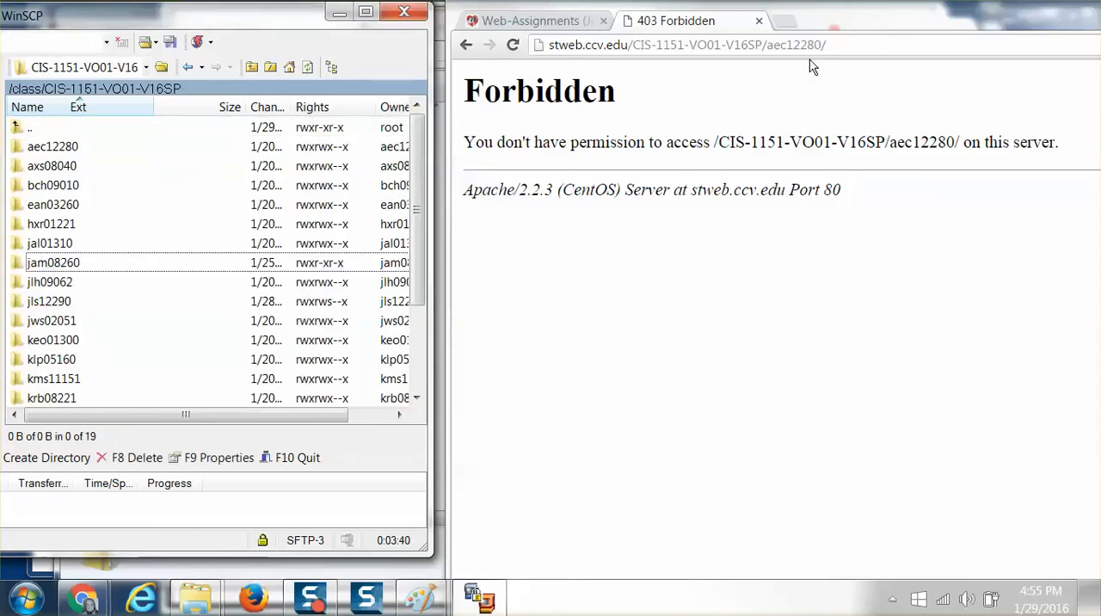
pyautogui.doubleClick(59, 148)
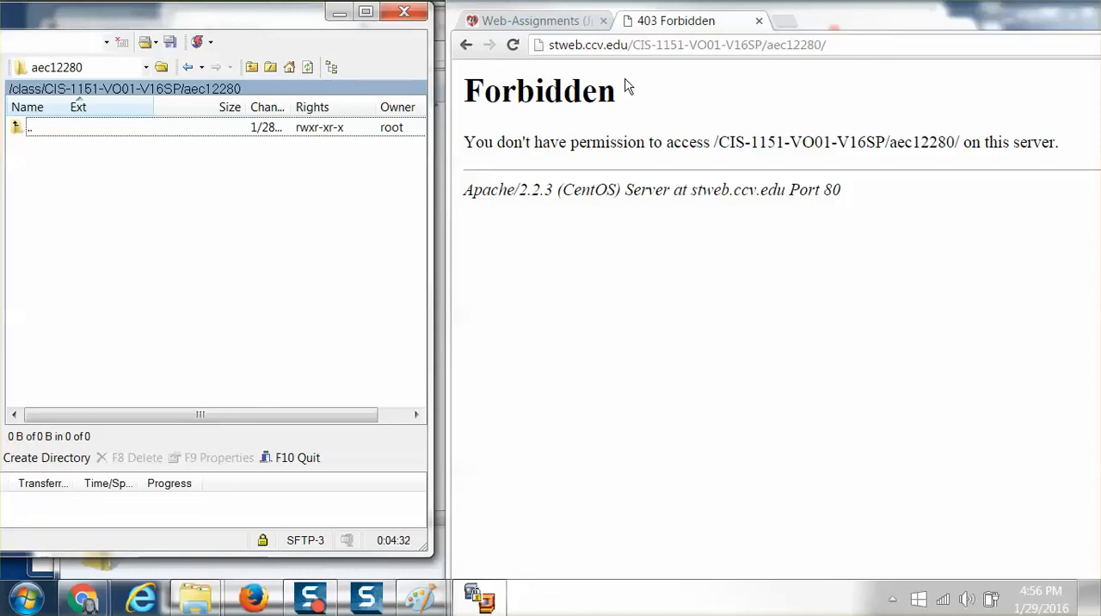
# Open the instructor's folder under CIS-1151-VO01-V16SP on the website and open the same remote folder in WinSCP.
pyautogui.click(466, 46)
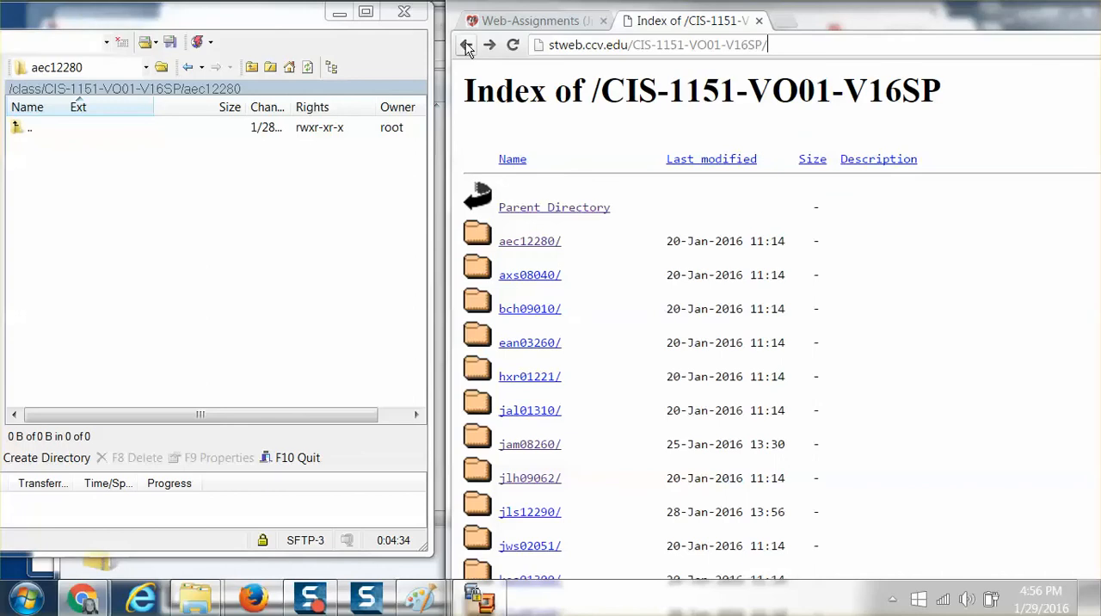
pyautogui.click(516, 445)
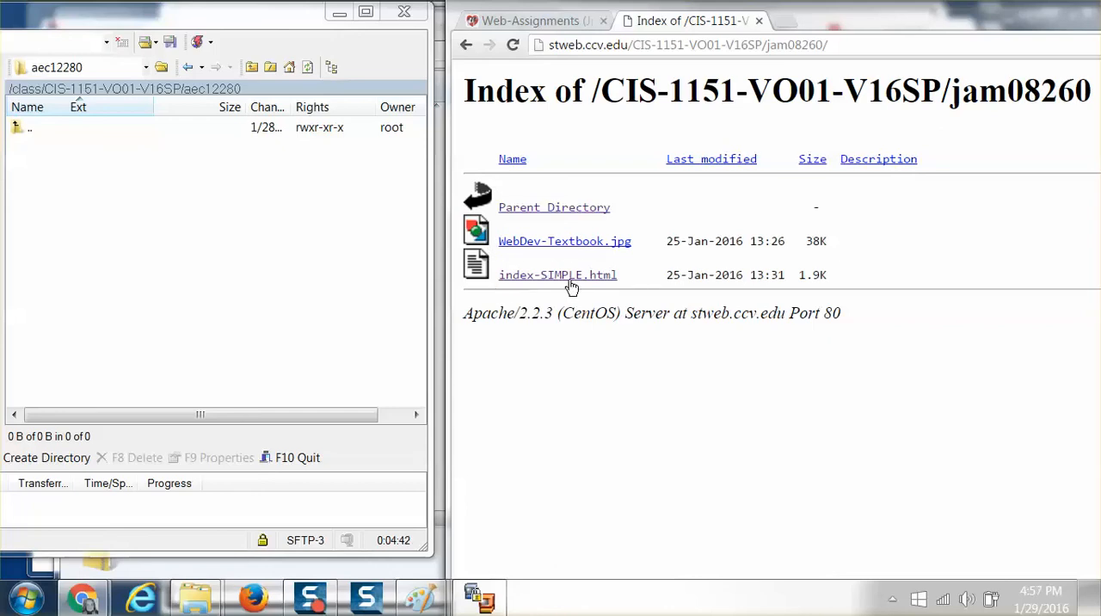
pyautogui.click(240, 238)
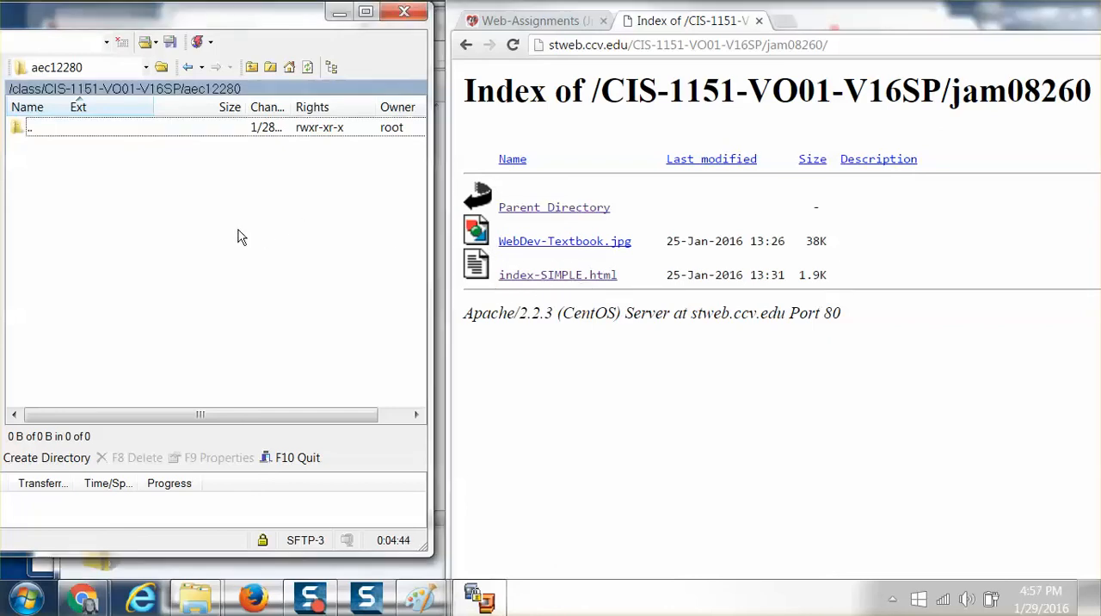
pyautogui.doubleClick(19, 128)
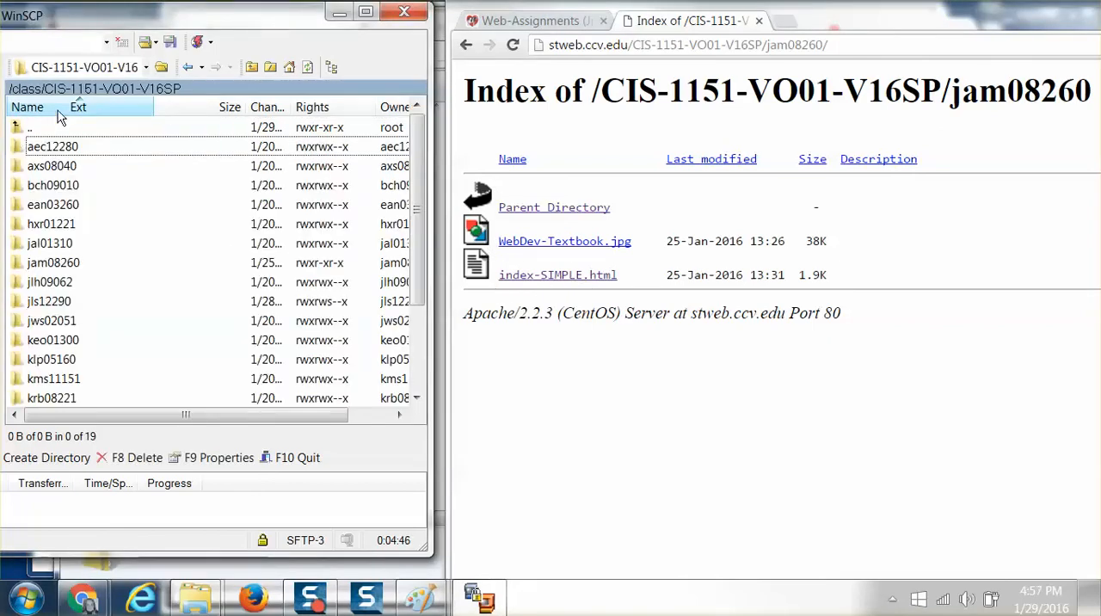
pyautogui.doubleClick(43, 265)
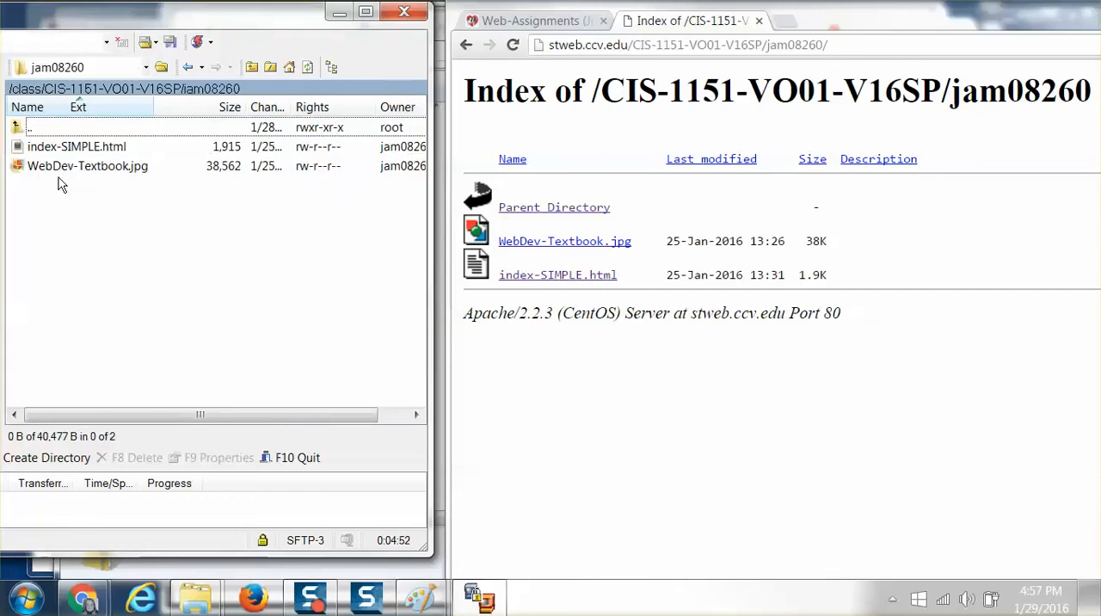
# Bring the whole WinSCP window into view and copy the local _Textbook-Edition8-Examples folder into the instructor's remote folder.
pyautogui.moveTo(117, 15); pyautogui.dragTo(566, 67)
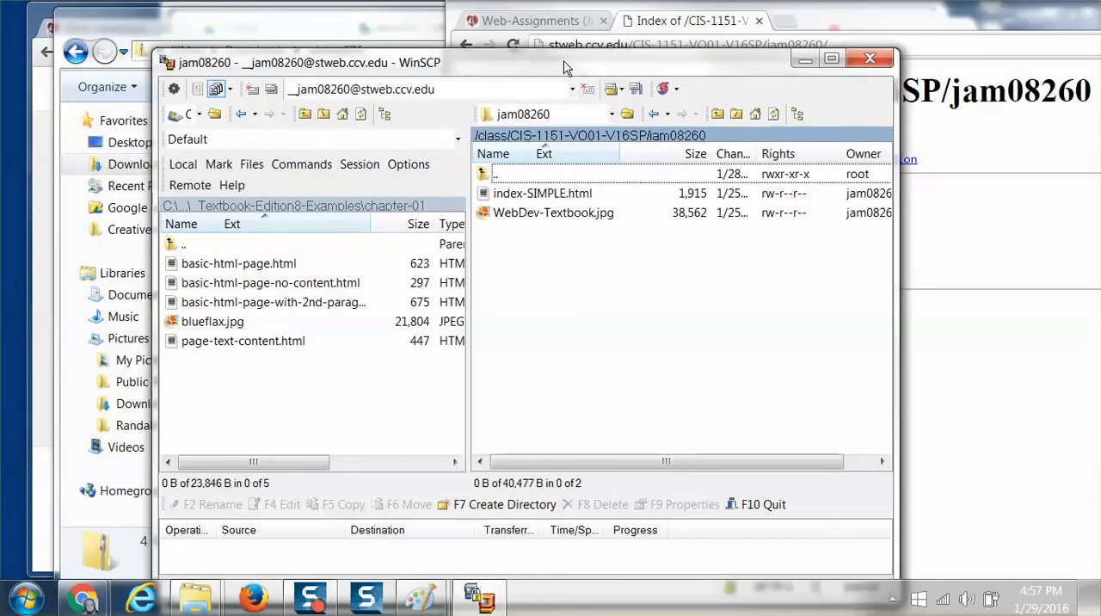
pyautogui.doubleClick(171, 246)
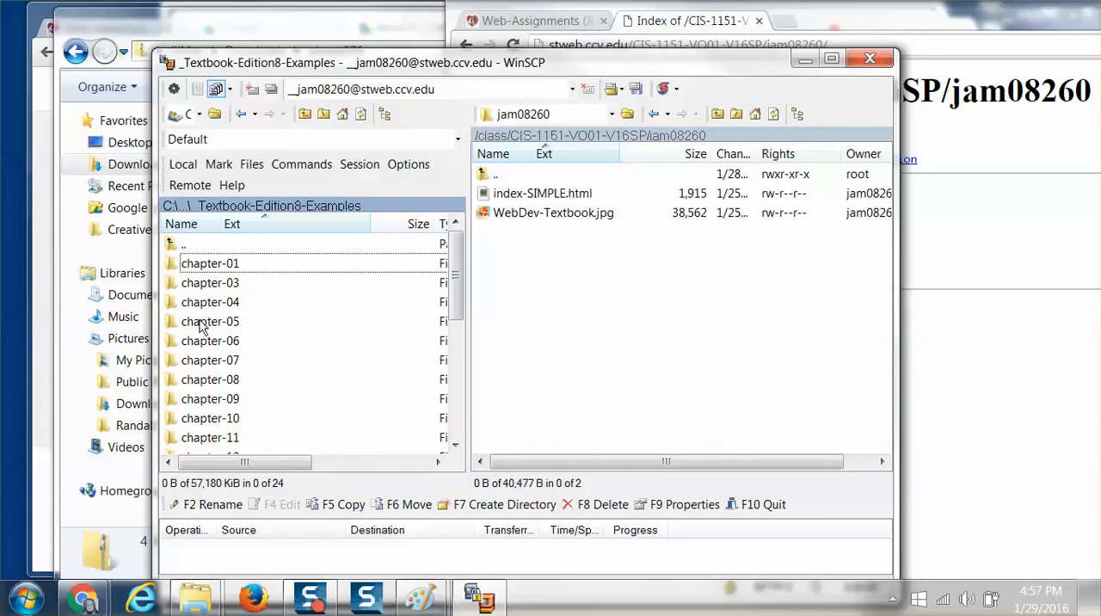
pyautogui.doubleClick(173, 246)
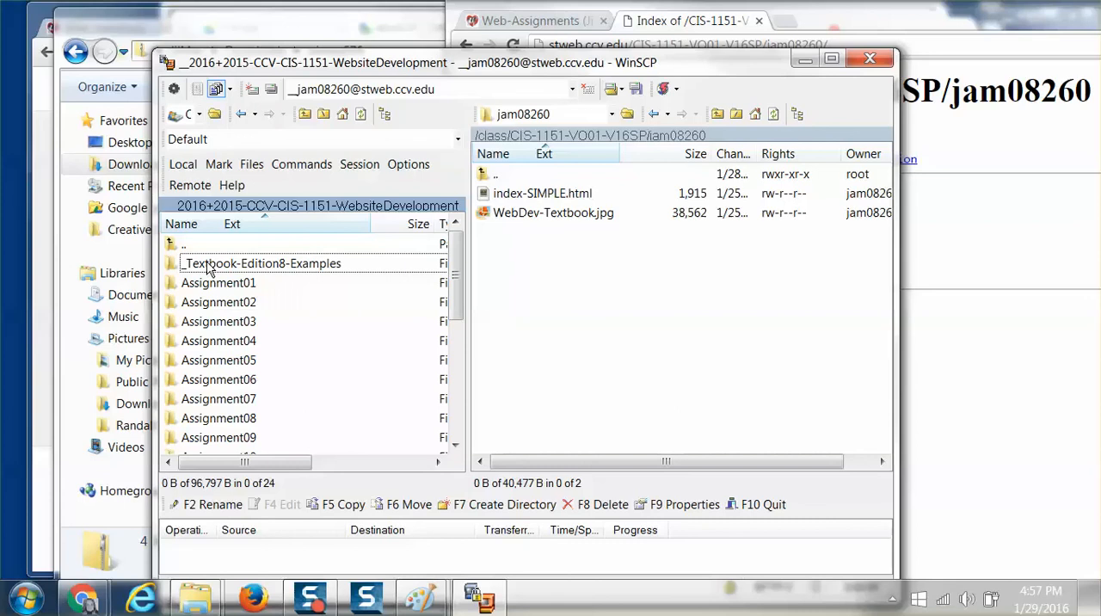
pyautogui.moveTo(207, 270); pyautogui.dragTo(563, 251)
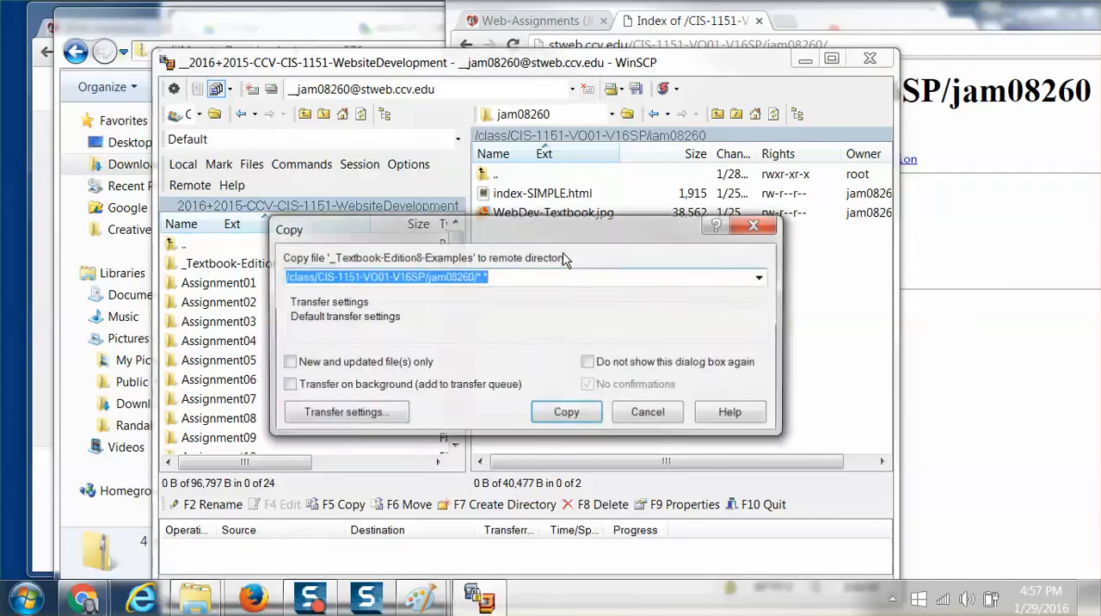
pyautogui.click(566, 416)
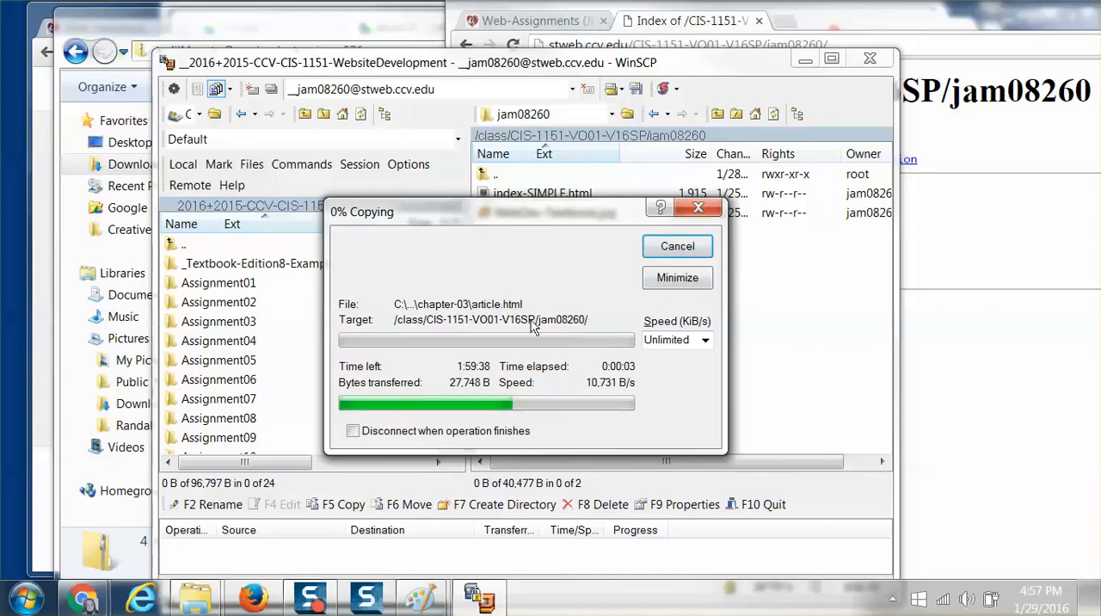
pyautogui.moveTo(483, 222); pyautogui.dragTo(417, 304)
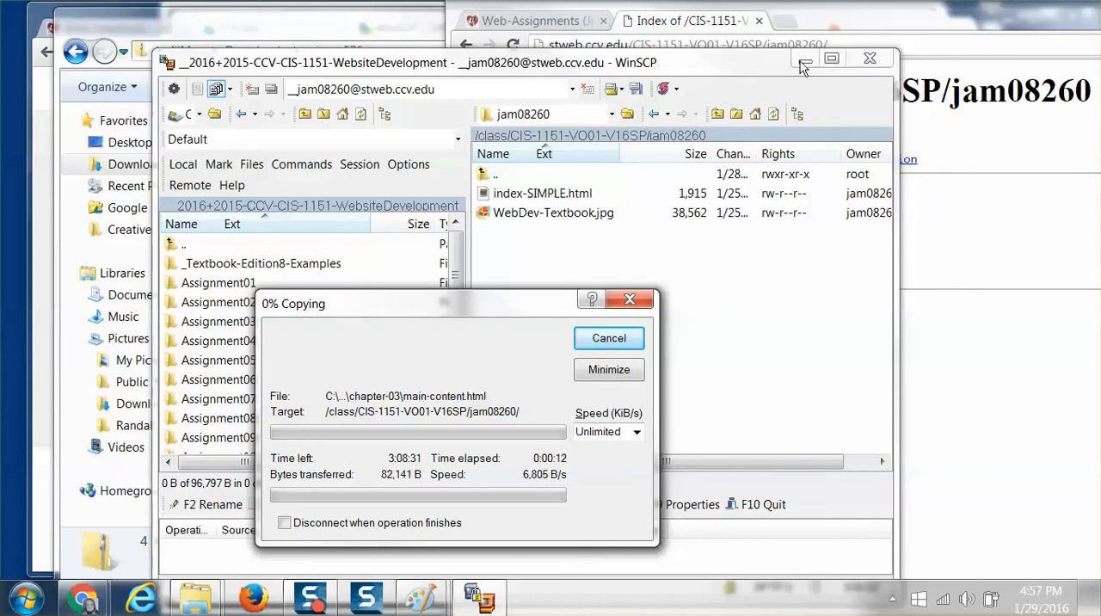
# Refresh the instructor's folder index on the website, open _Textbook-Edition8-Examples and refresh its chapter list.
pyautogui.click(1008, 157)
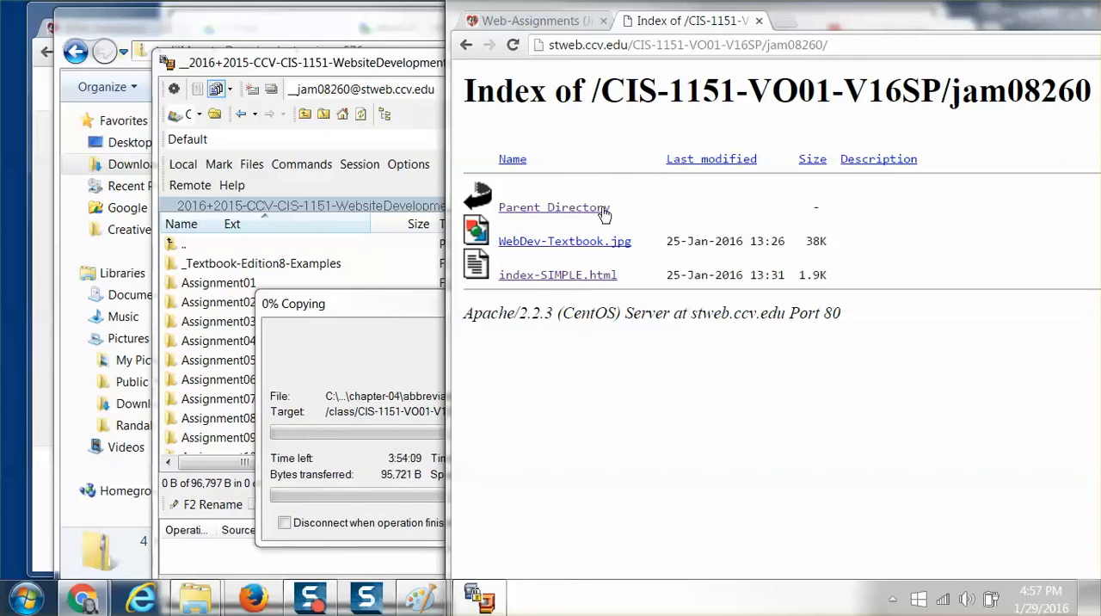
pyautogui.press('F5')
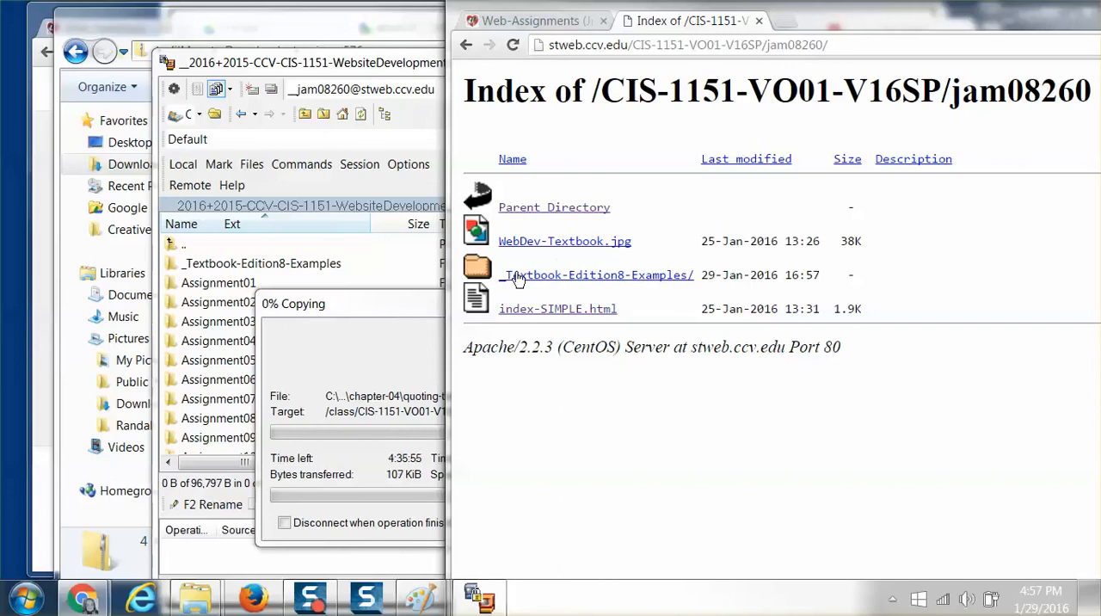
pyautogui.moveTo(644, 278); pyautogui.dragTo(538, 279)
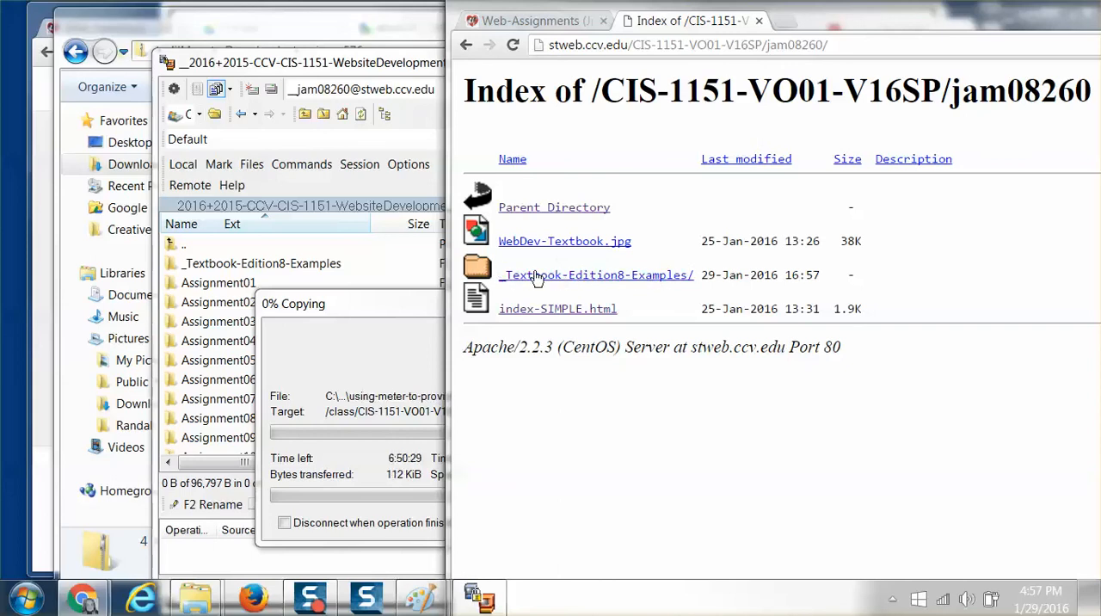
pyautogui.click(535, 282)
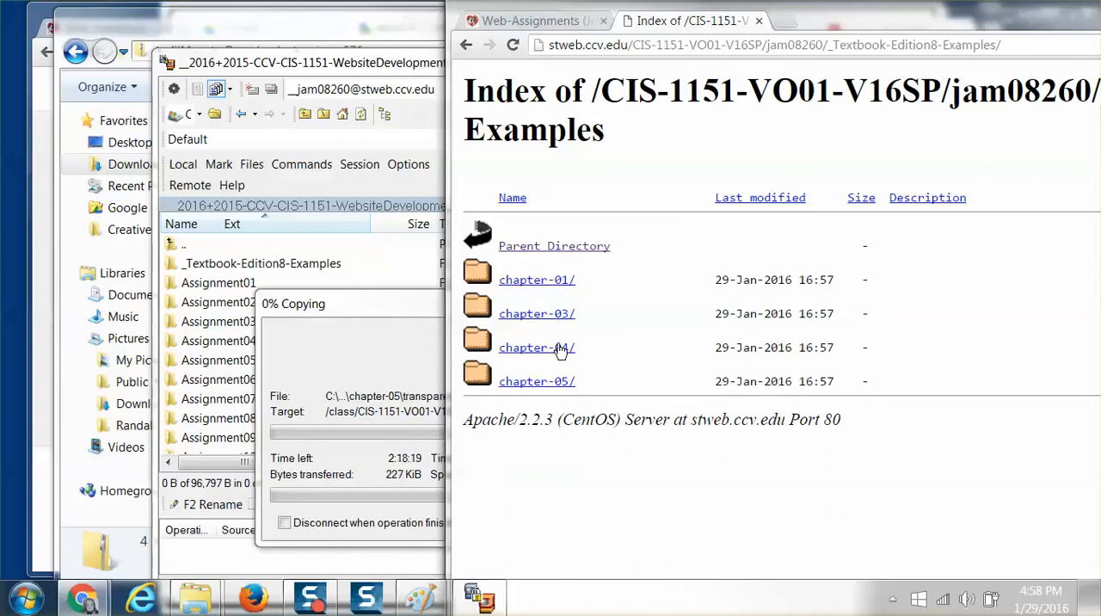
pyautogui.press('F5')
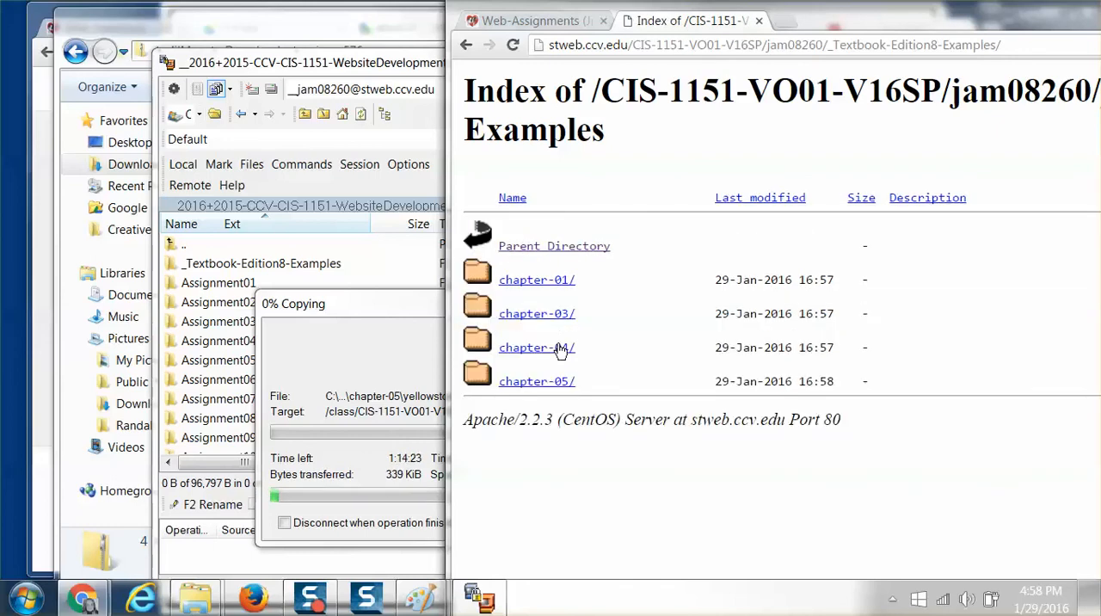
pyautogui.click(560, 348)
# Move the copy progress dialog away from WinSCP's remote file list and return to the website's folder index.
pyautogui.click(384, 313)
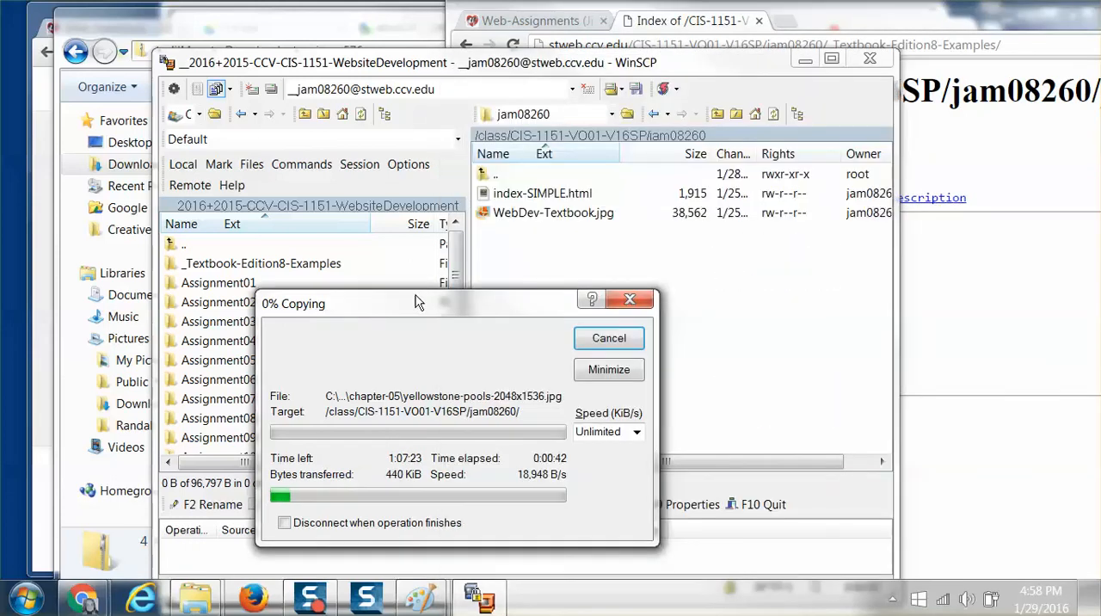
pyautogui.moveTo(415, 300); pyautogui.dragTo(243, 204)
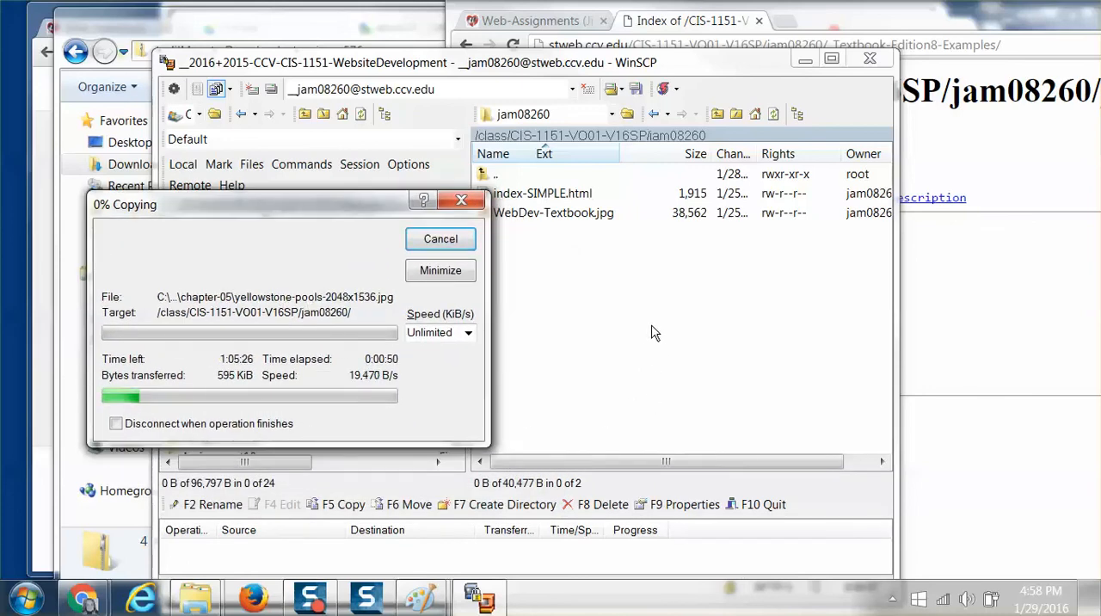
pyautogui.click(963, 338)
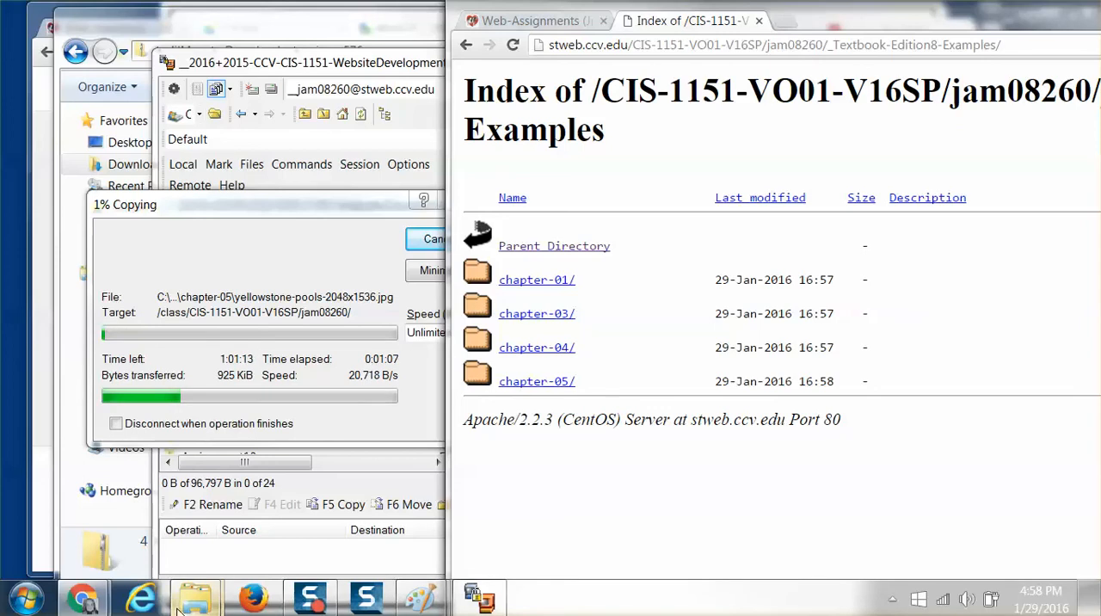
pyautogui.moveTo(87, 602)
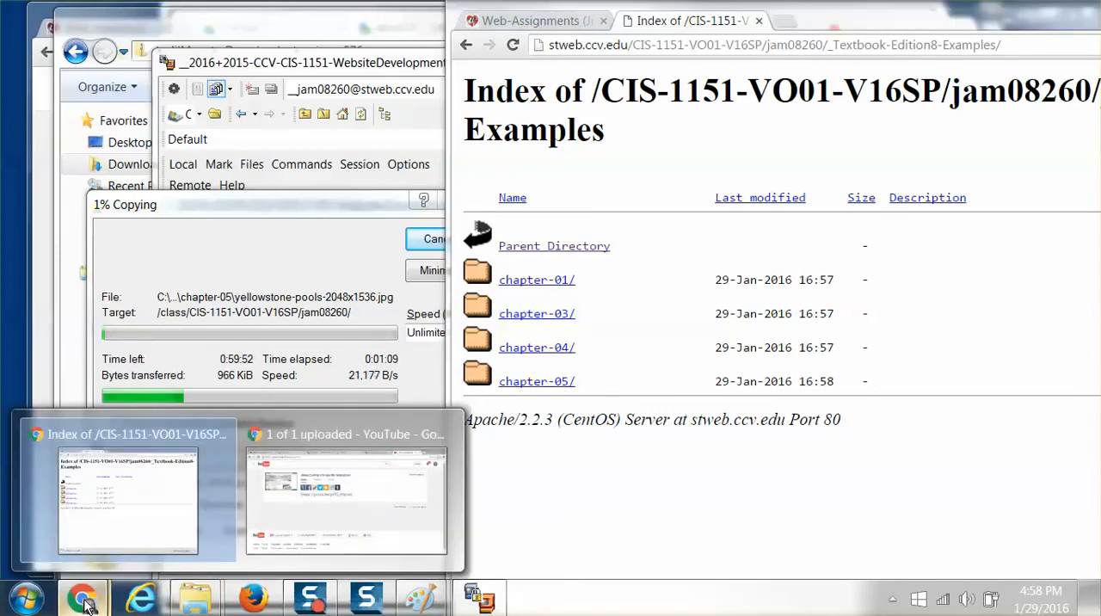
pyautogui.click(124, 542)
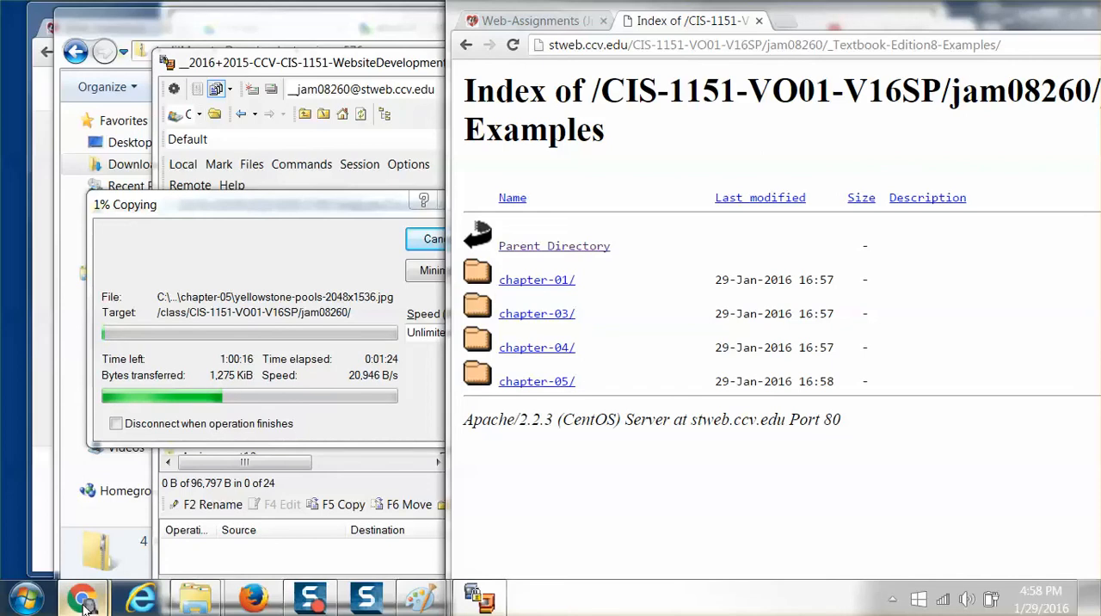
pyautogui.moveTo(84, 600)
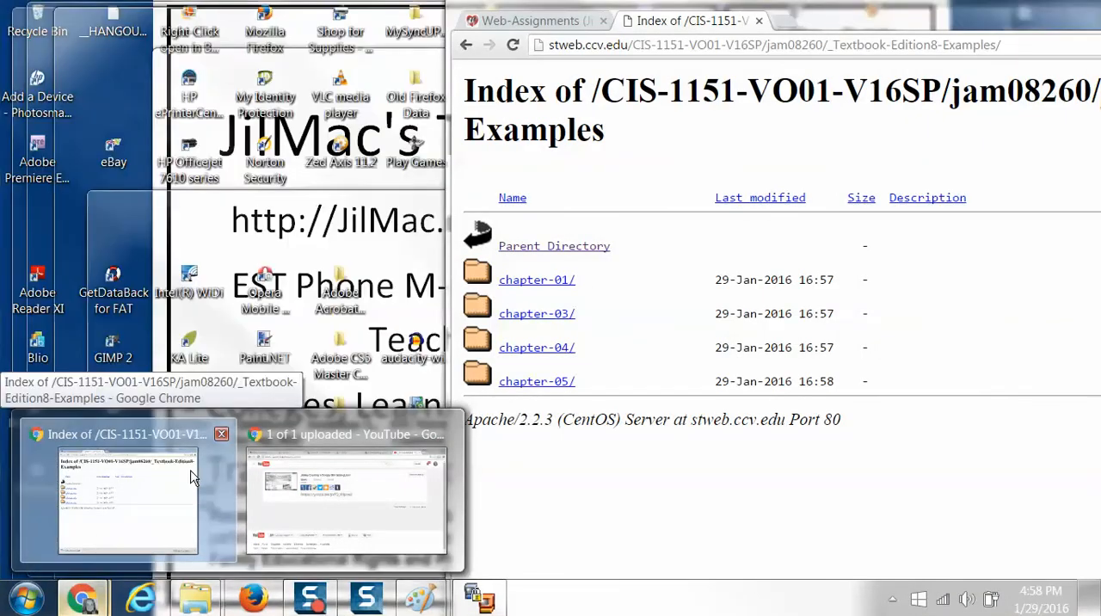
pyautogui.click(160, 478)
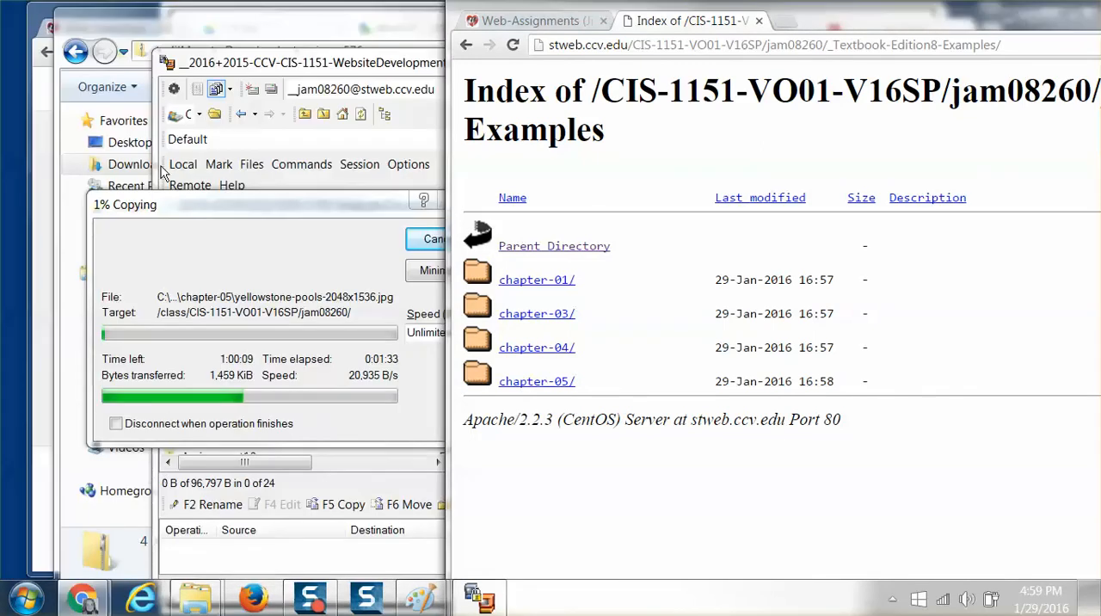
# Move the winscp576 folder window out of the way and show the FTP.doc handout from its beginning.
pyautogui.click(165, 37)
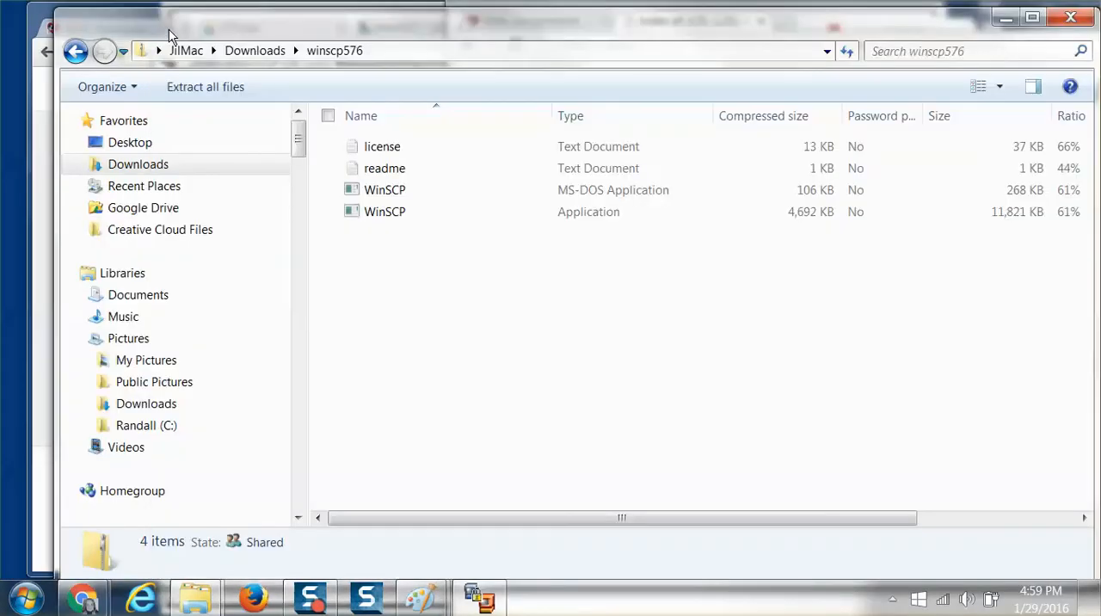
pyautogui.moveTo(170, 36); pyautogui.dragTo(182, 163)
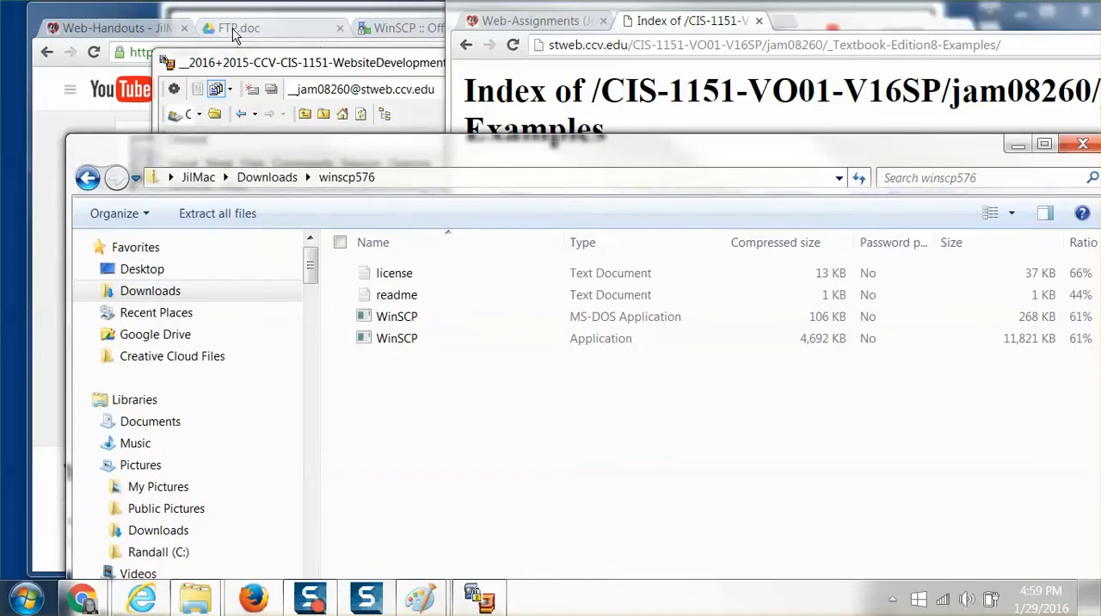
pyautogui.click(237, 30)
pyautogui.scroll(10, 259, 301)
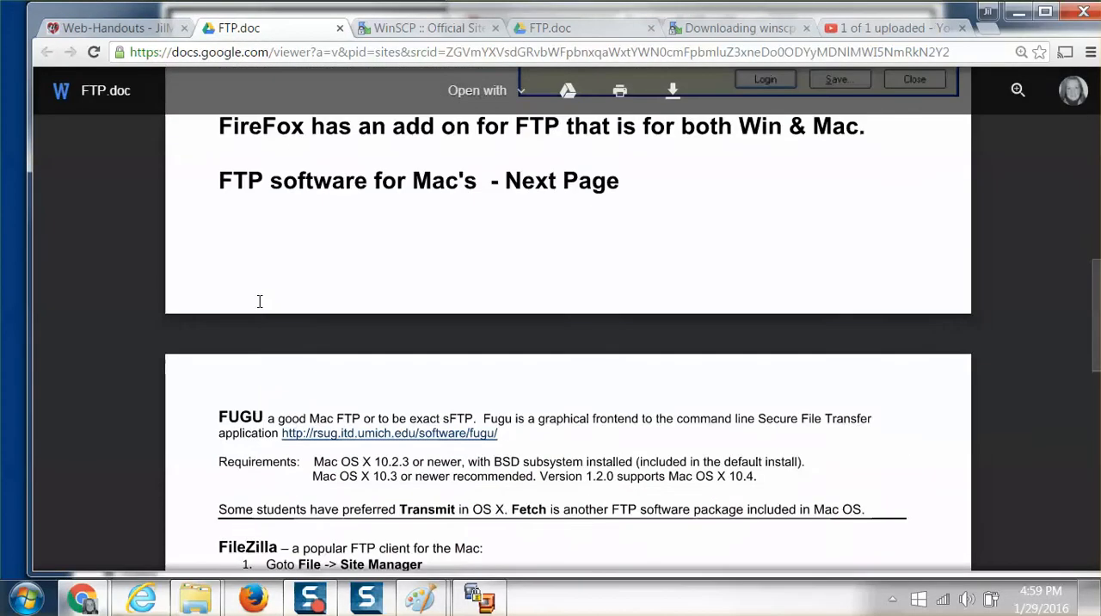
pyautogui.scroll(10, 259, 301)
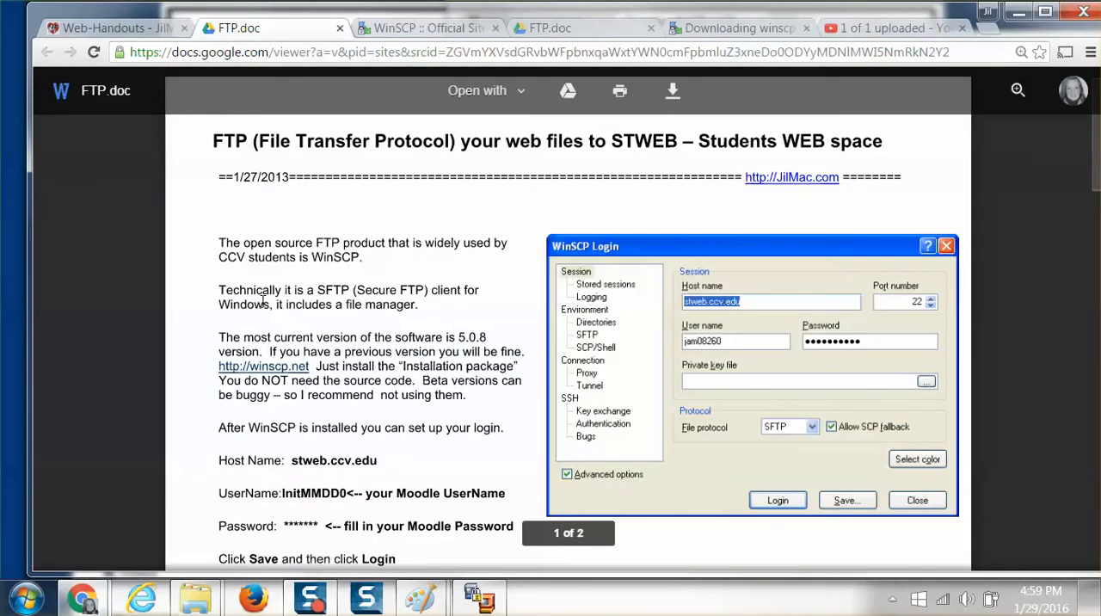